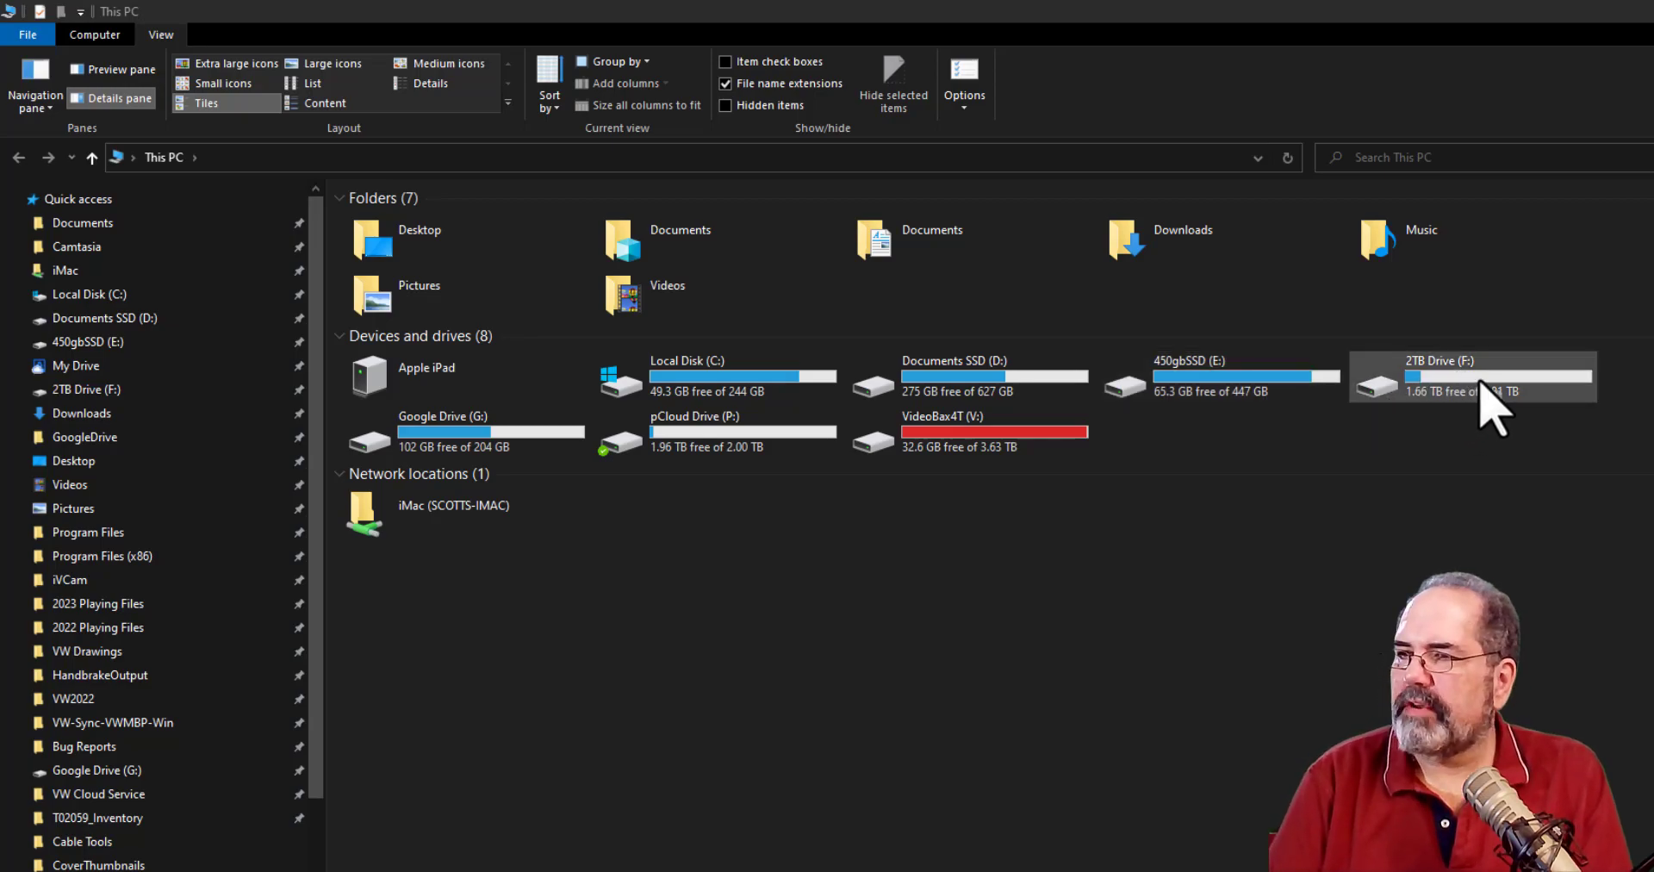
Look through the contents of the 2TB Drive (F:) and the Documents folder on Documents SSD (D:).
left_click(1436, 383)
double_click(1435, 387)
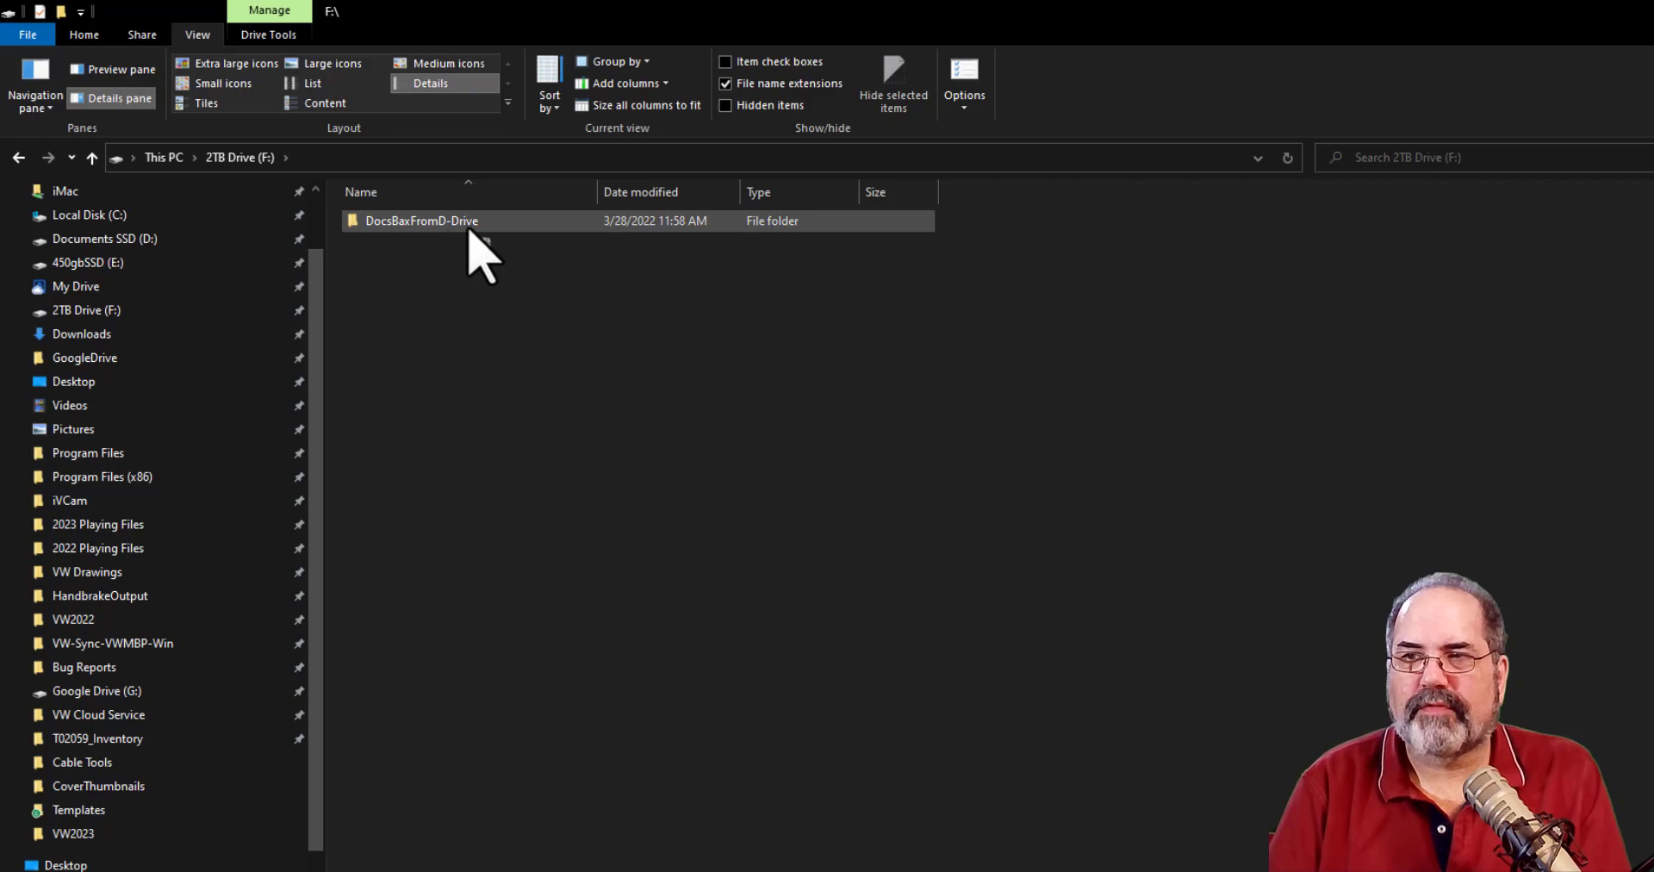
mouse_move(470, 235)
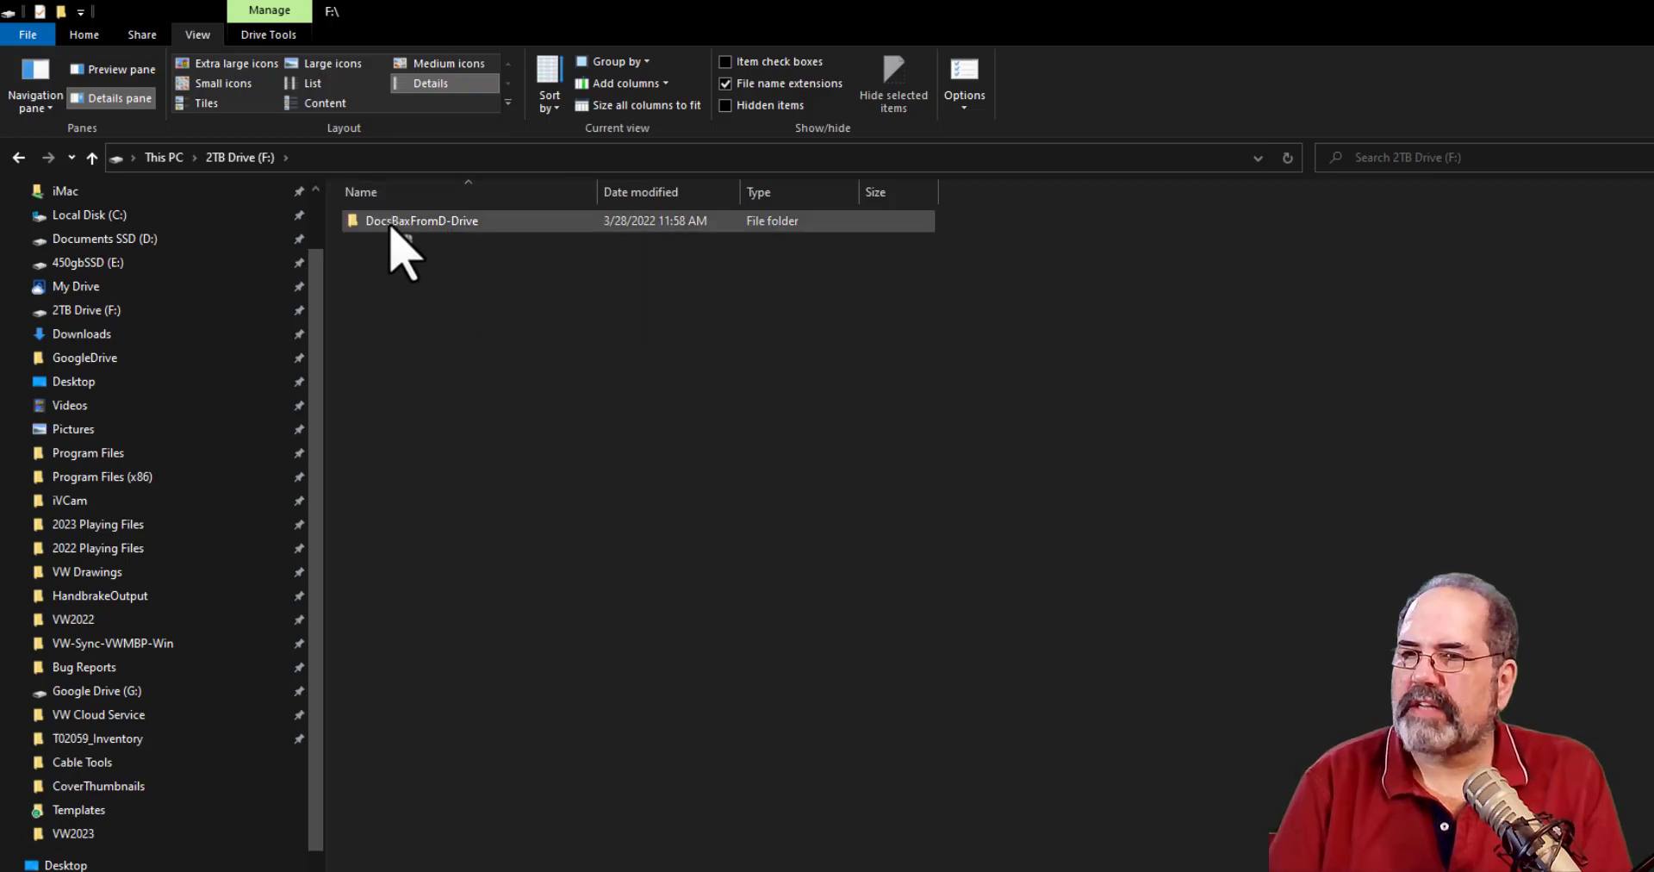
left_click(165, 157)
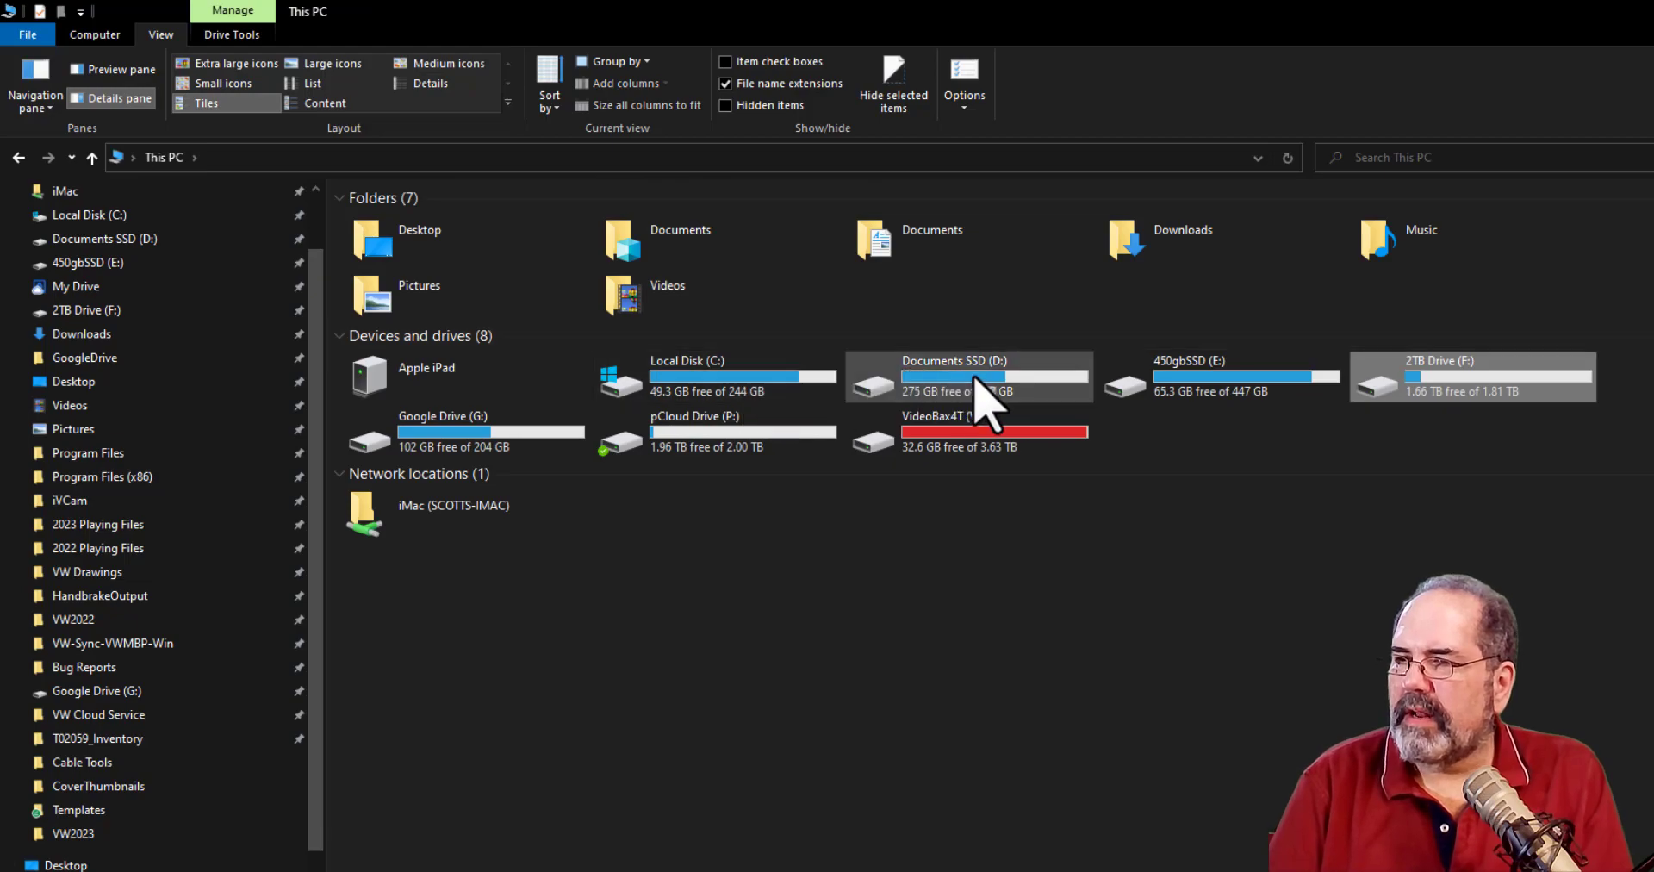
double_click(982, 389)
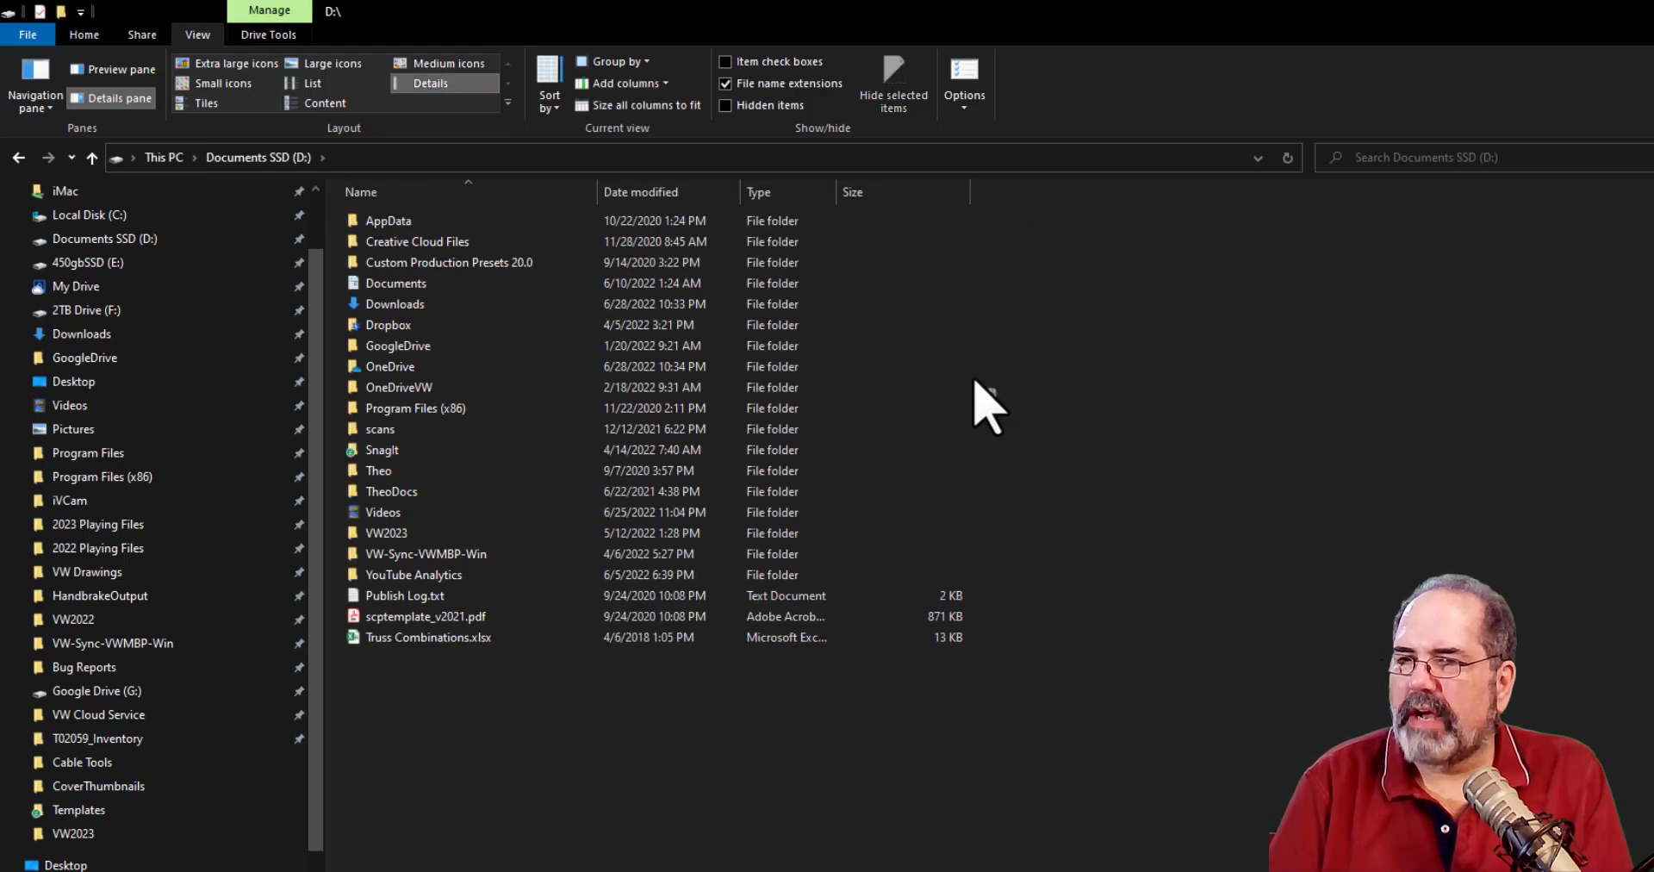
double_click(399, 285)
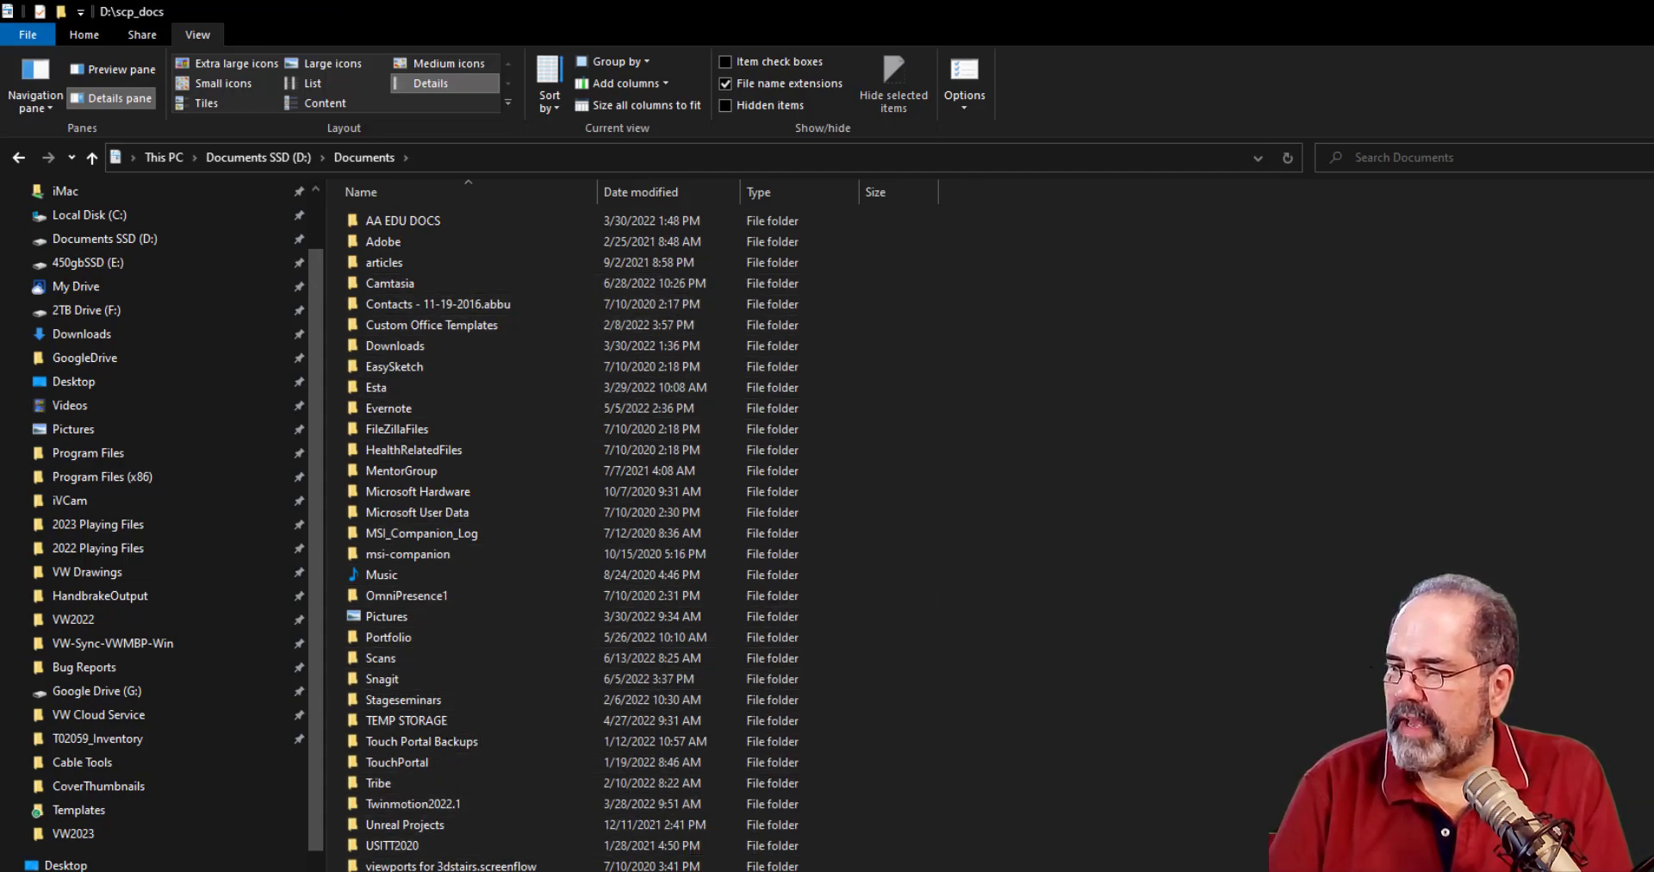
Switch to GoodSync and create a one-way Backup job named "Bax to F drive".
left_click(1070, 869)
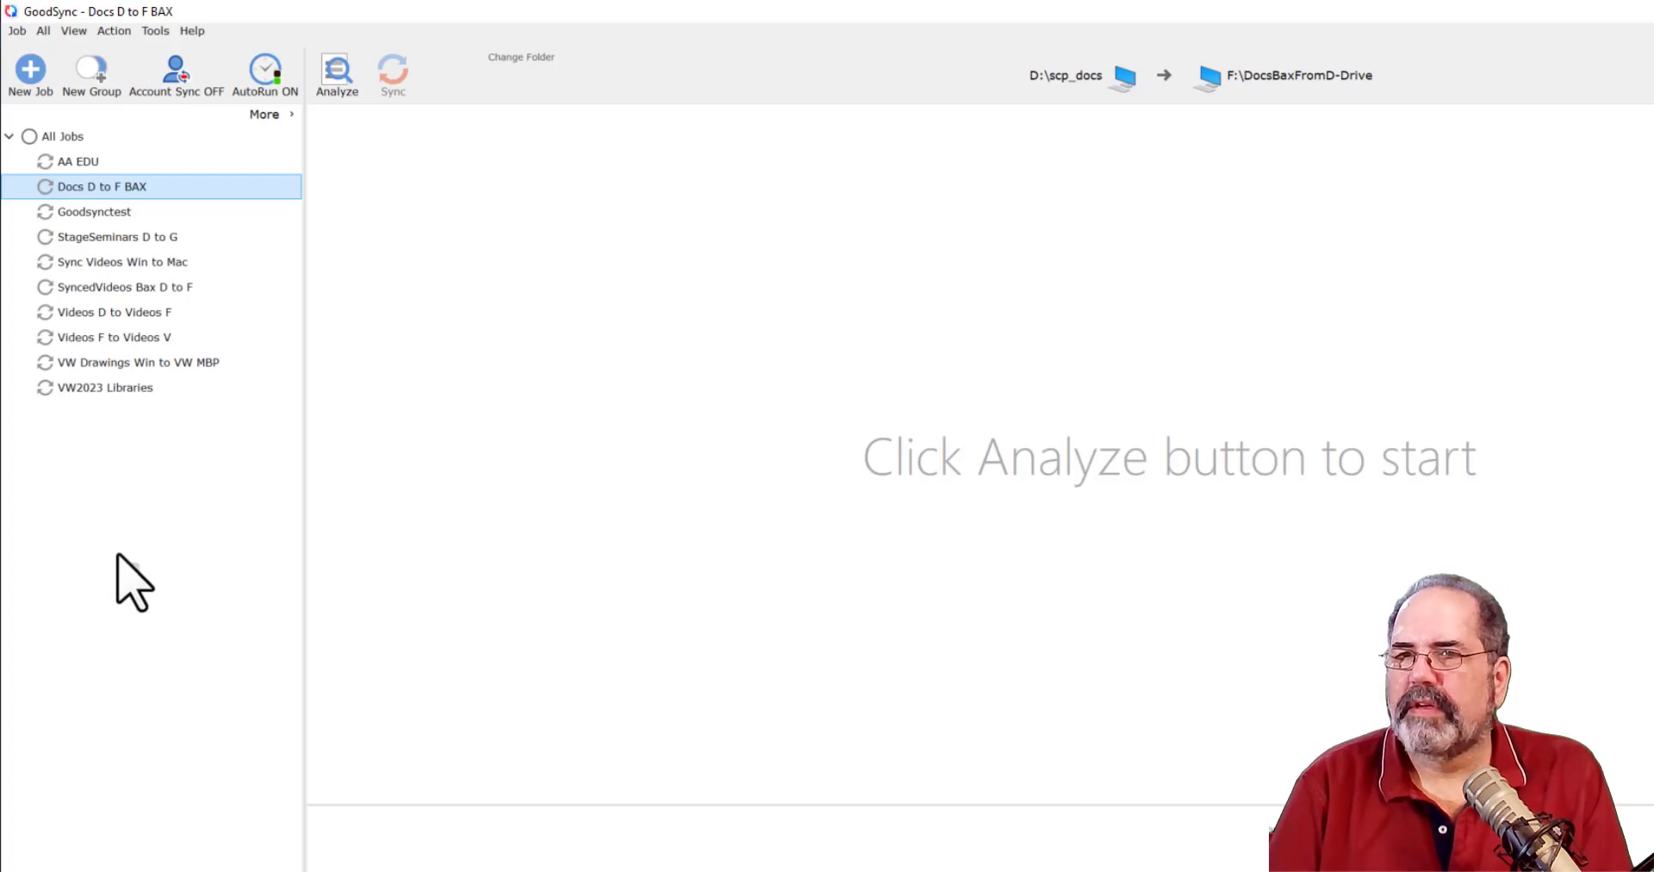
left_click(34, 82)
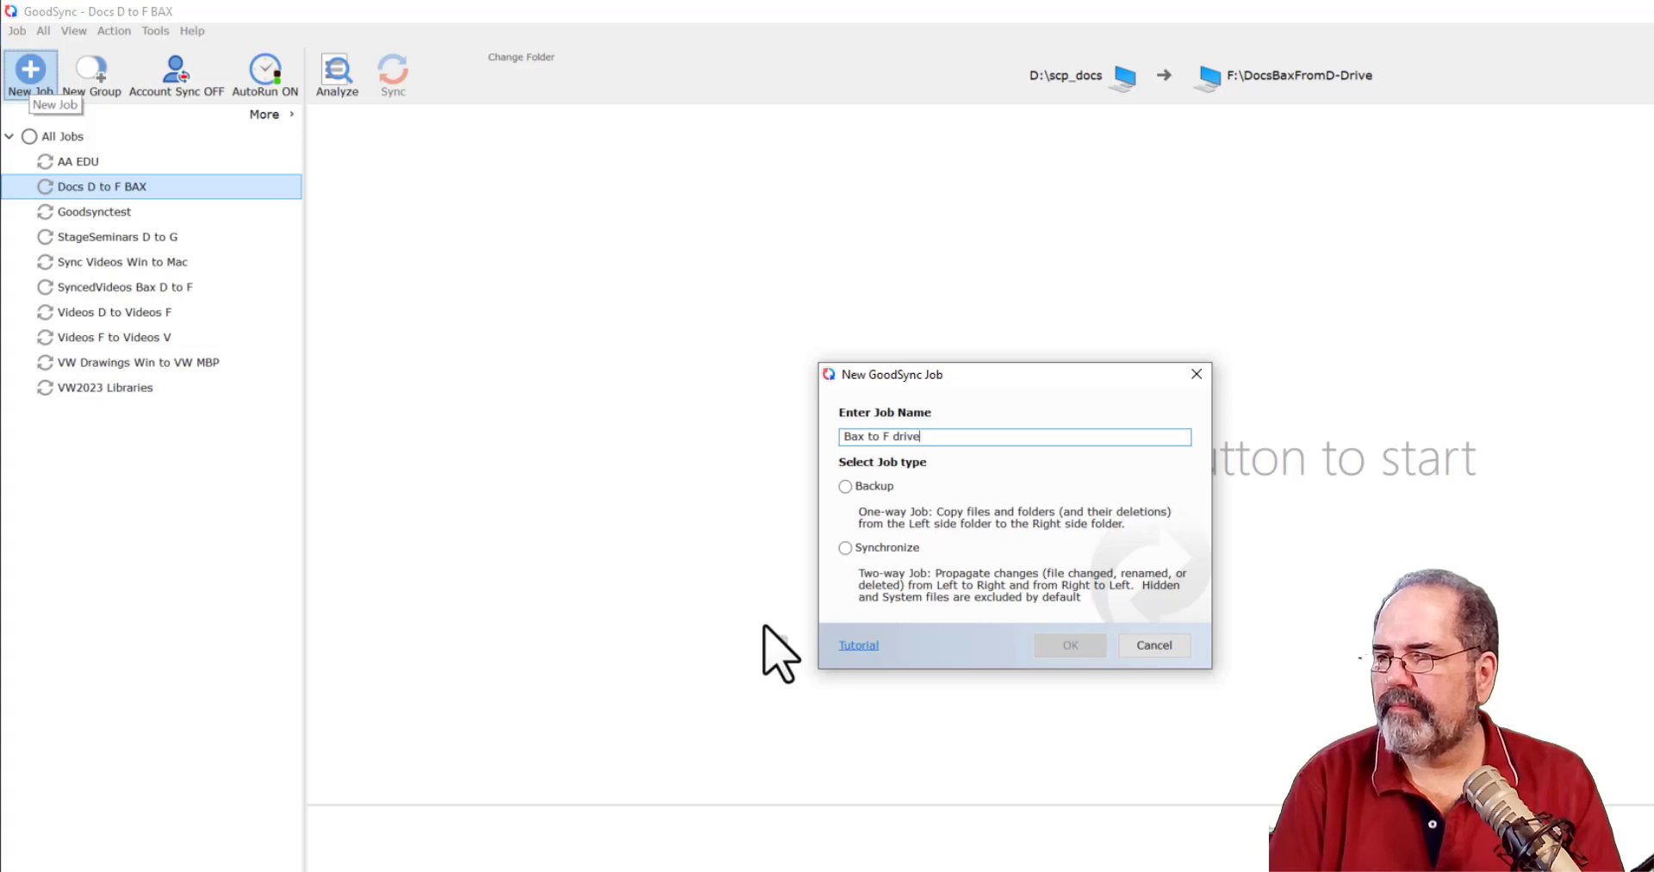
left_click(844, 486)
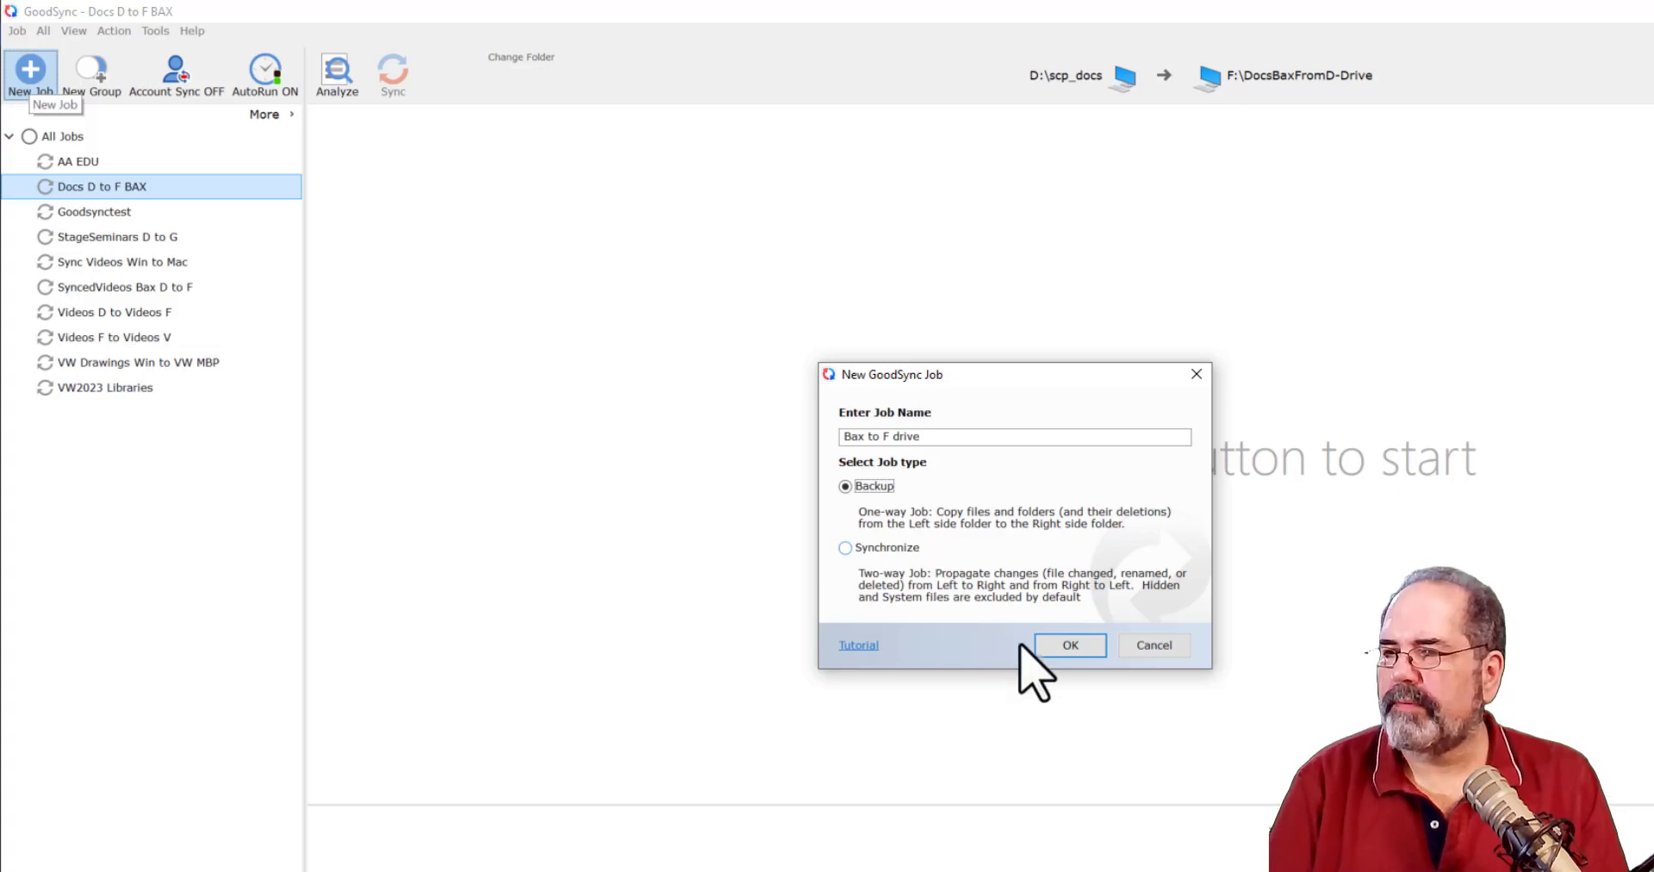
left_click(1066, 648)
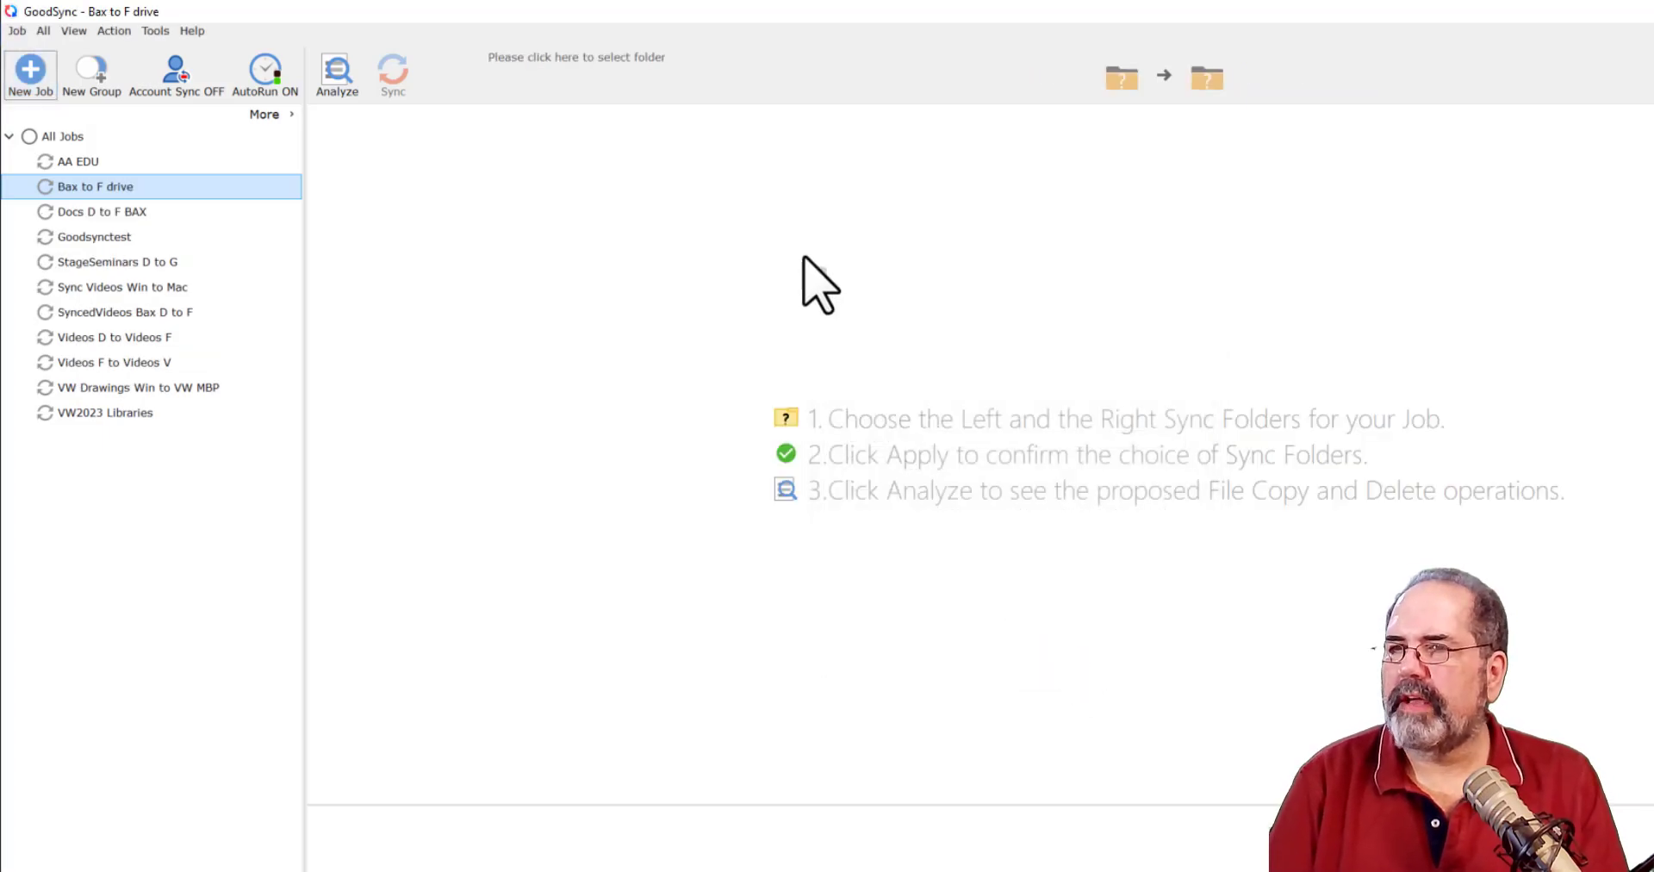
Choose D:\scp_docs on the local Documents SSD as the source folder of the new job.
left_click(814, 86)
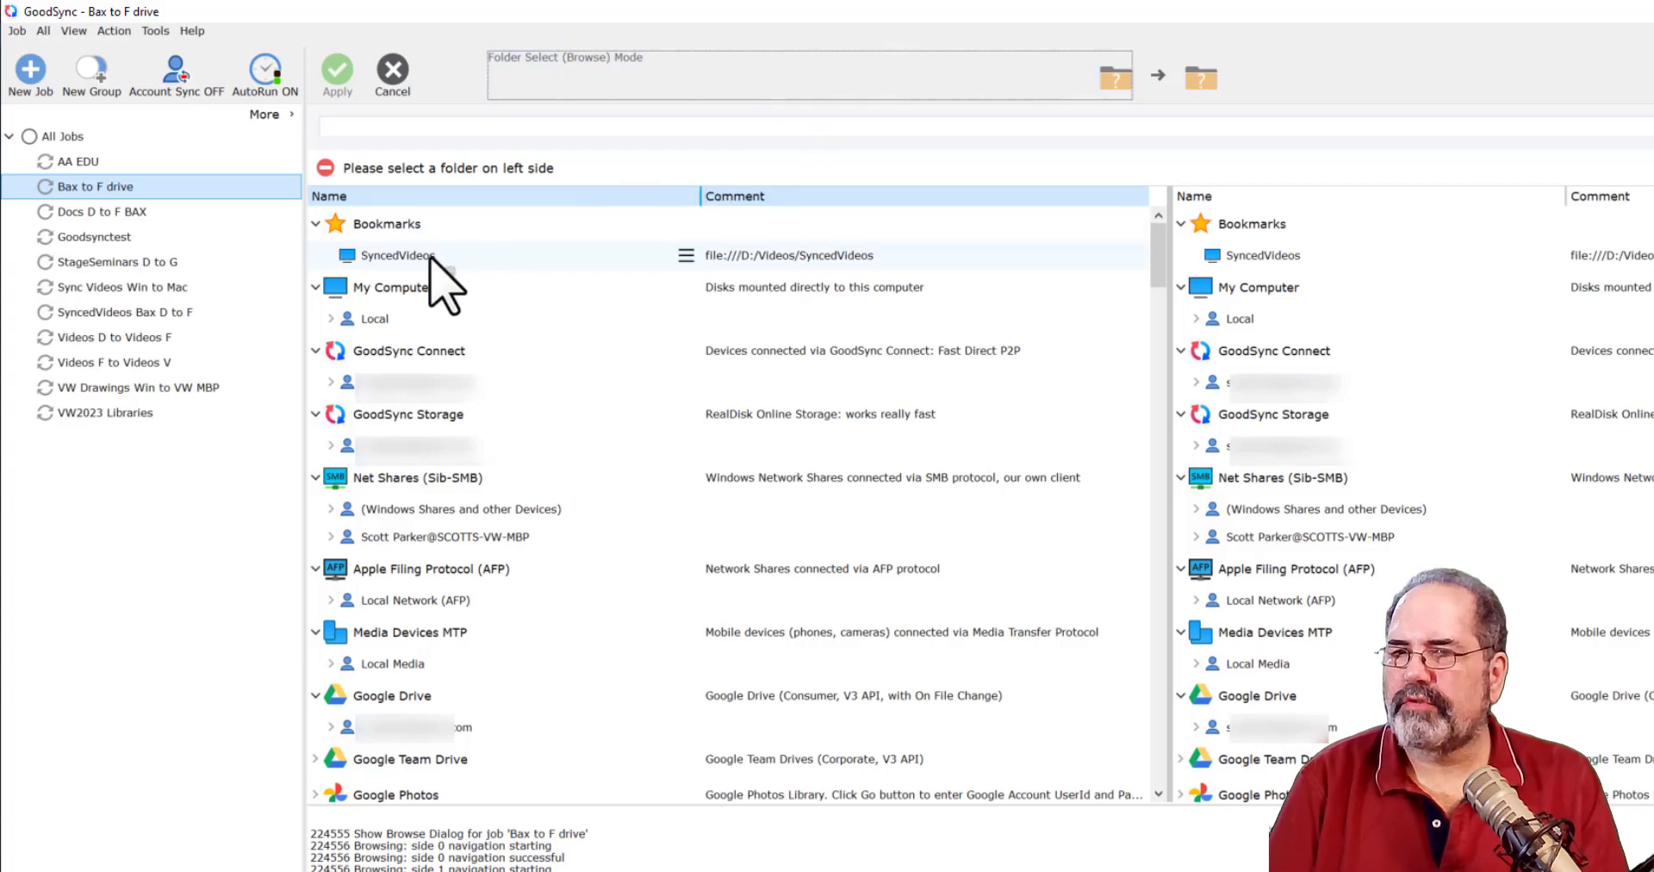
left_click(330, 319)
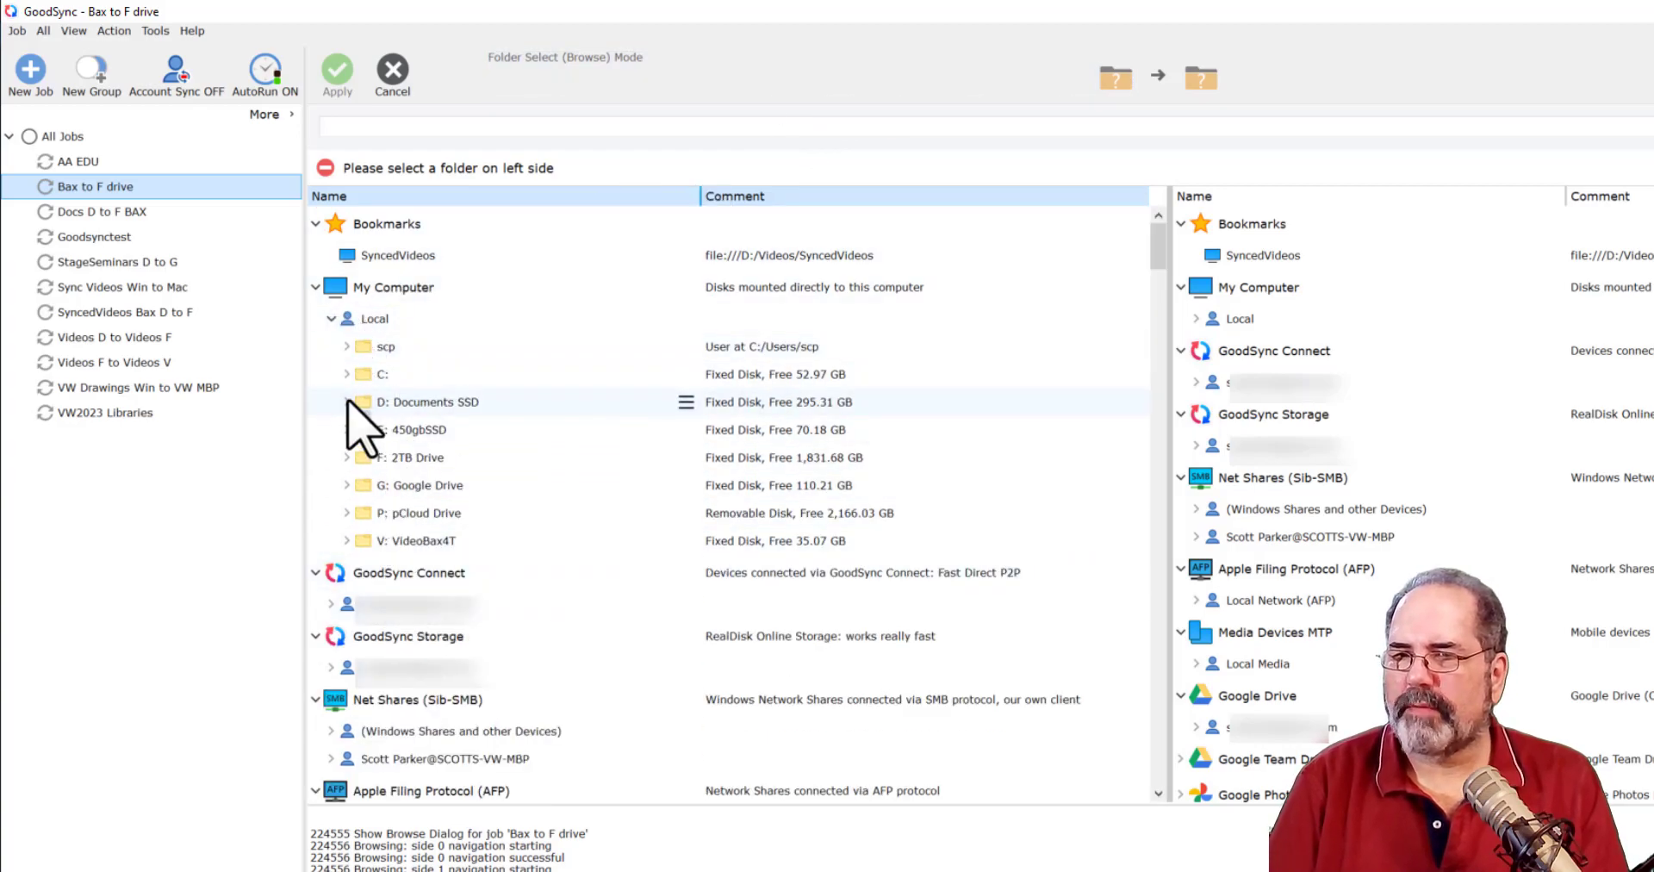
left_click(346, 401)
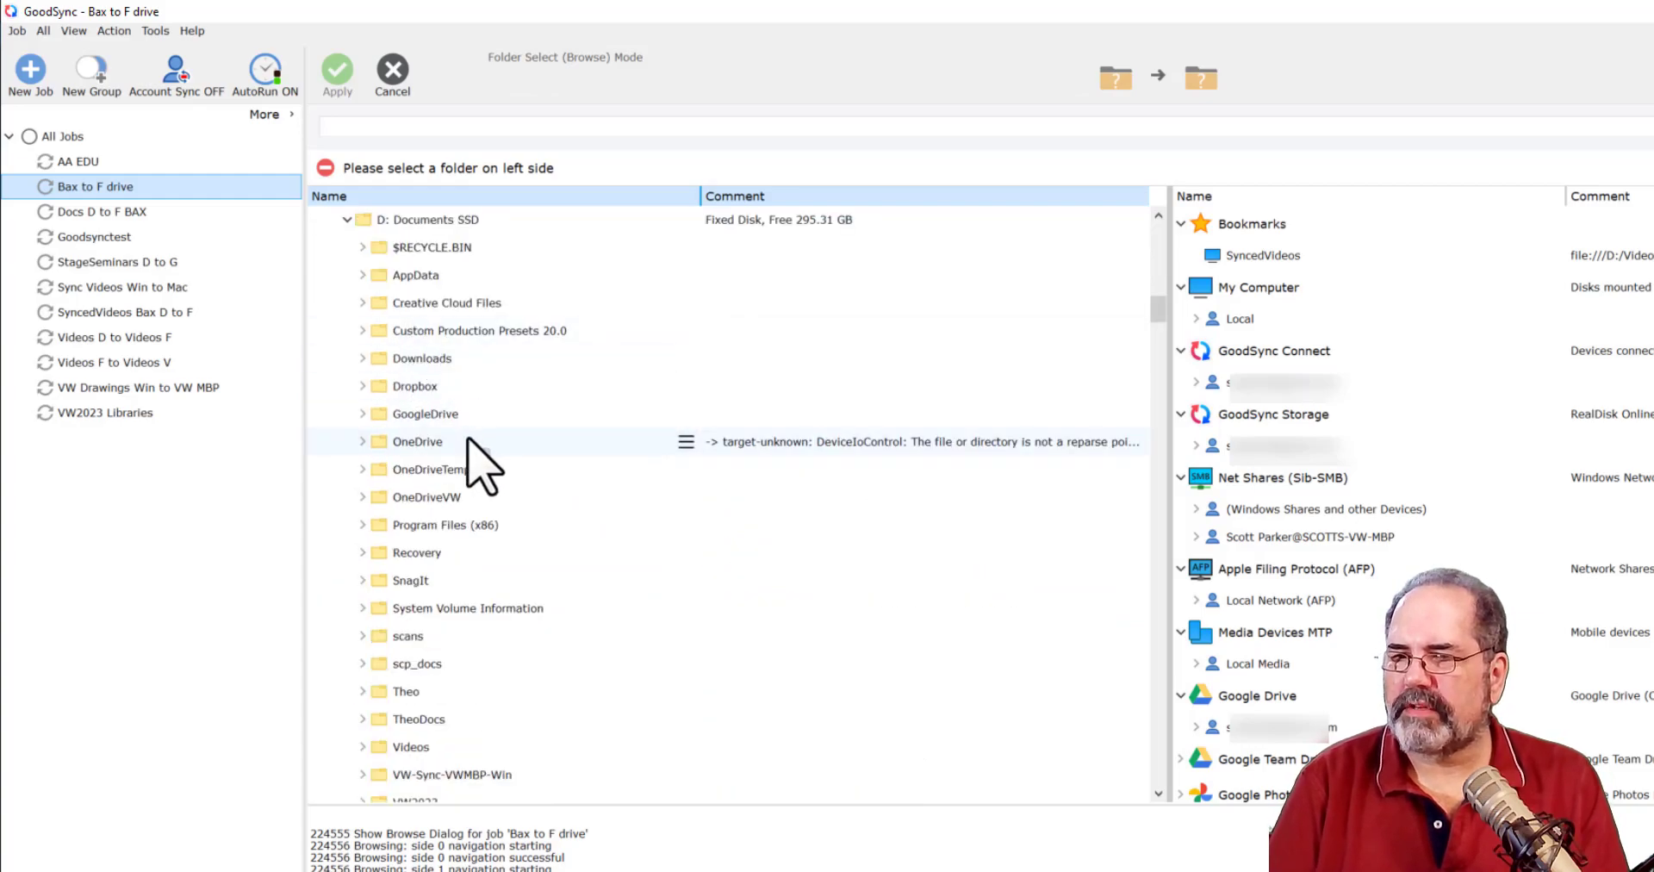
double_click(377, 667)
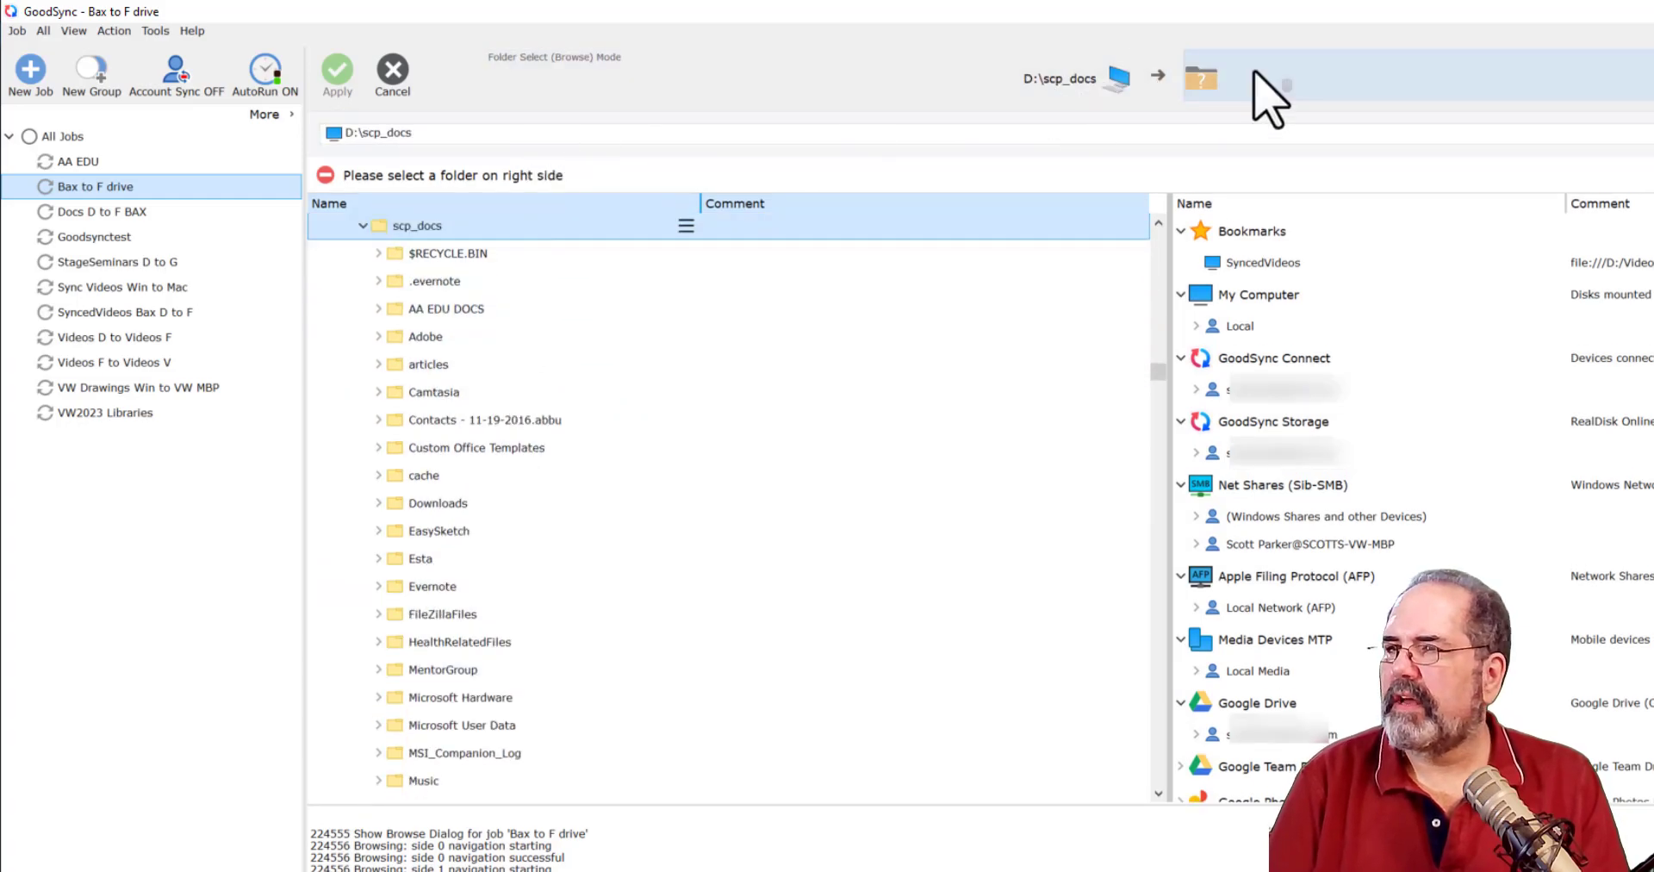
Choose F:\DocsBaxFromD-Drive on the local 2TB Drive as the destination folder and apply the folder selection.
left_click(1335, 103)
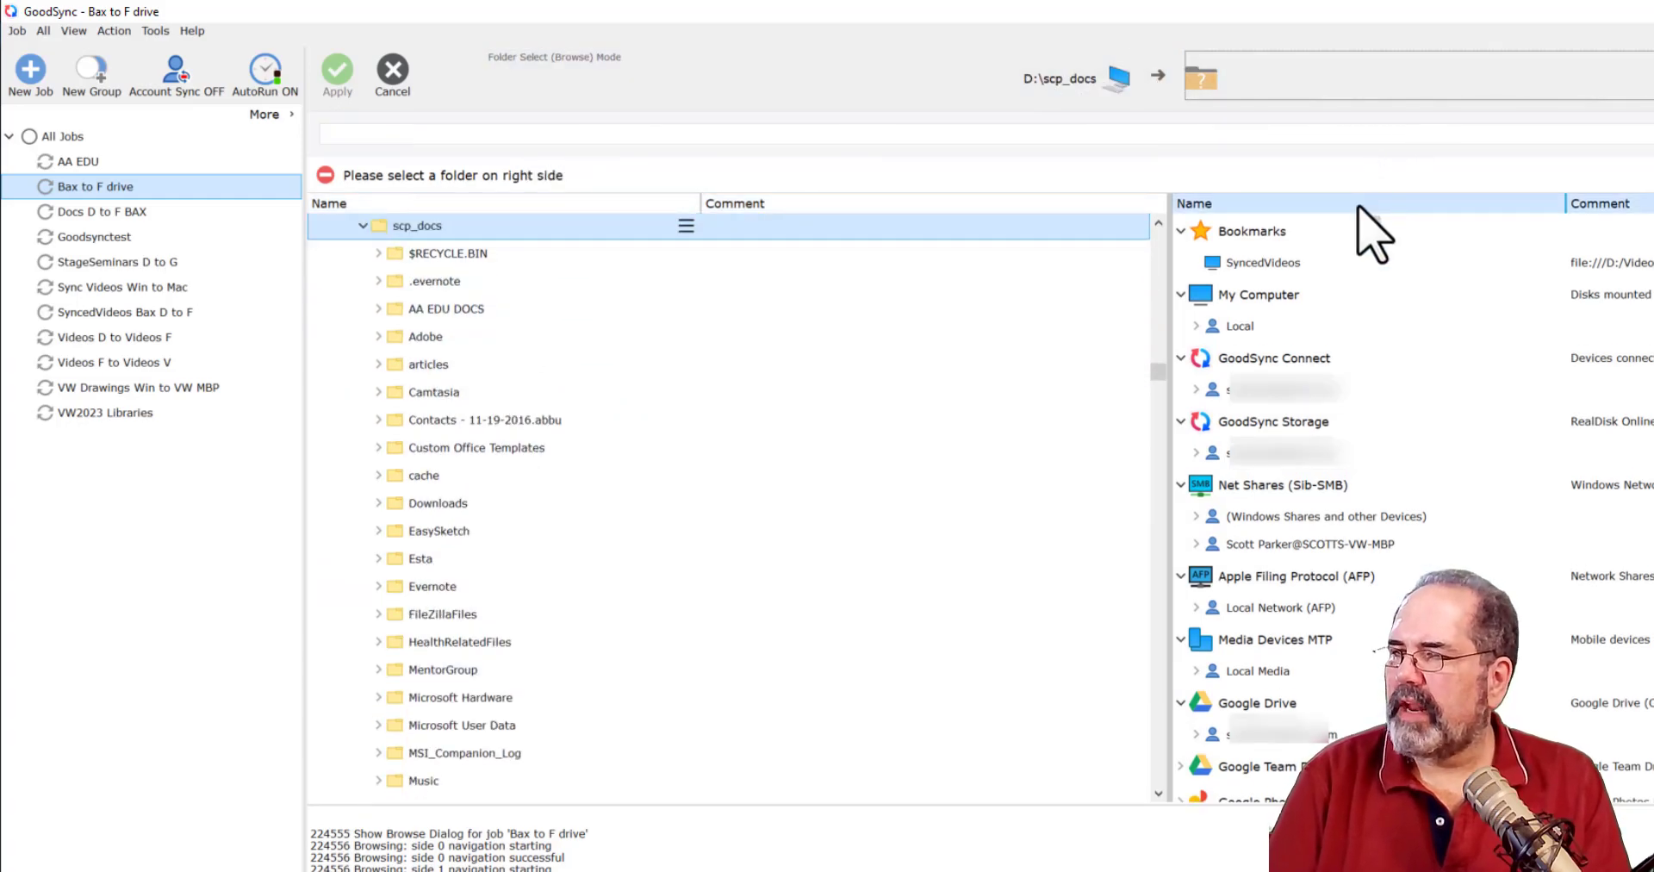
left_click(1197, 326)
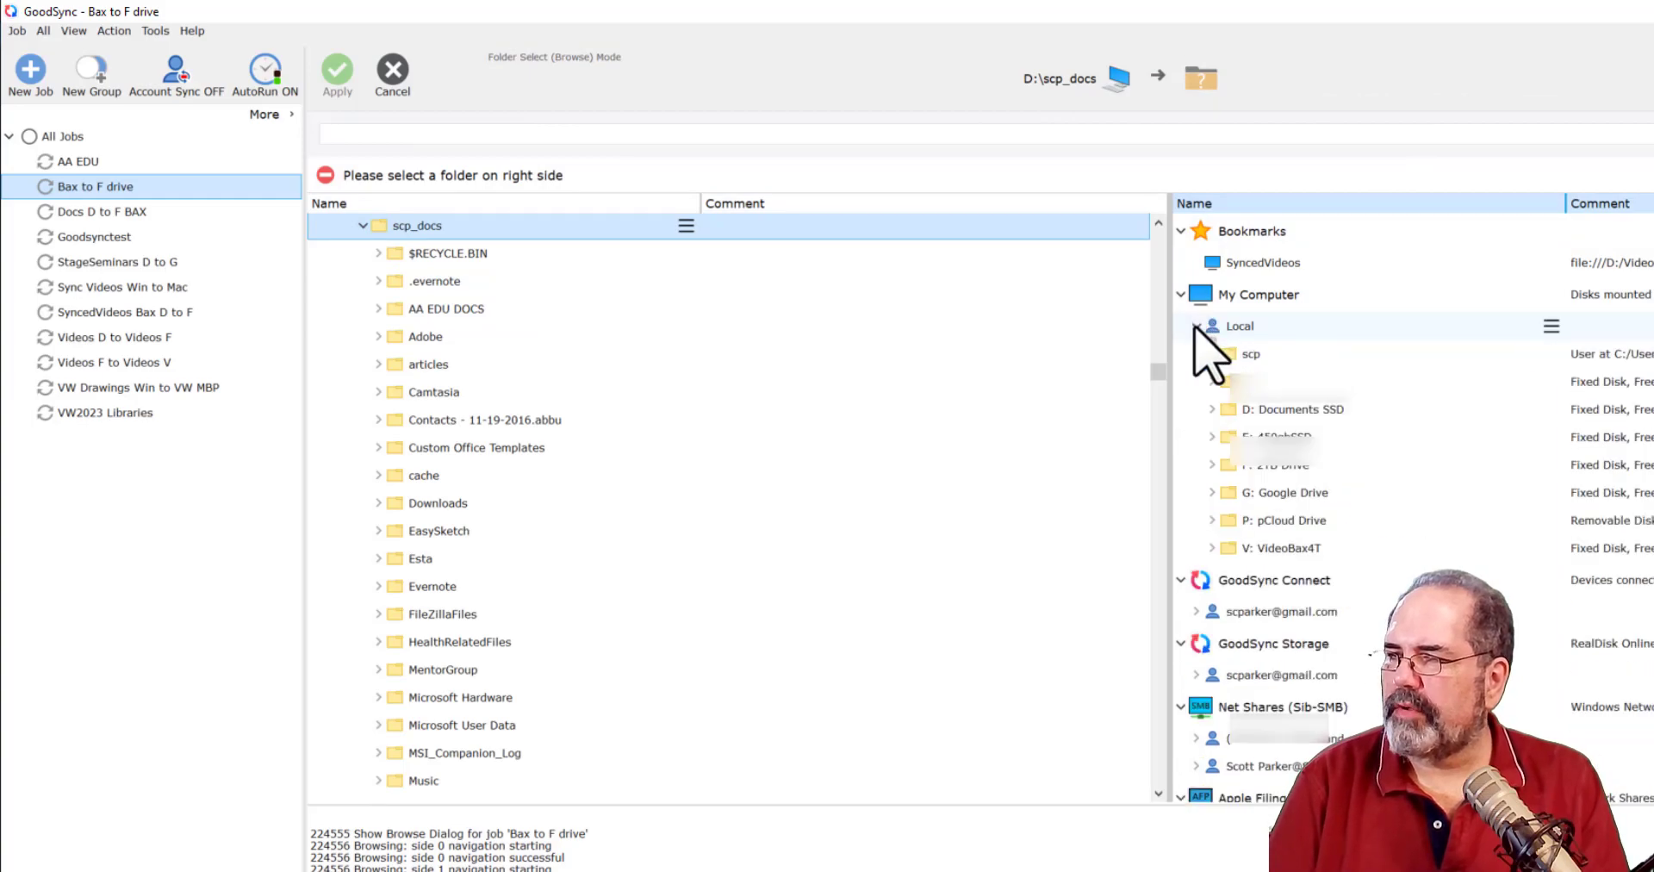
left_click(1212, 465)
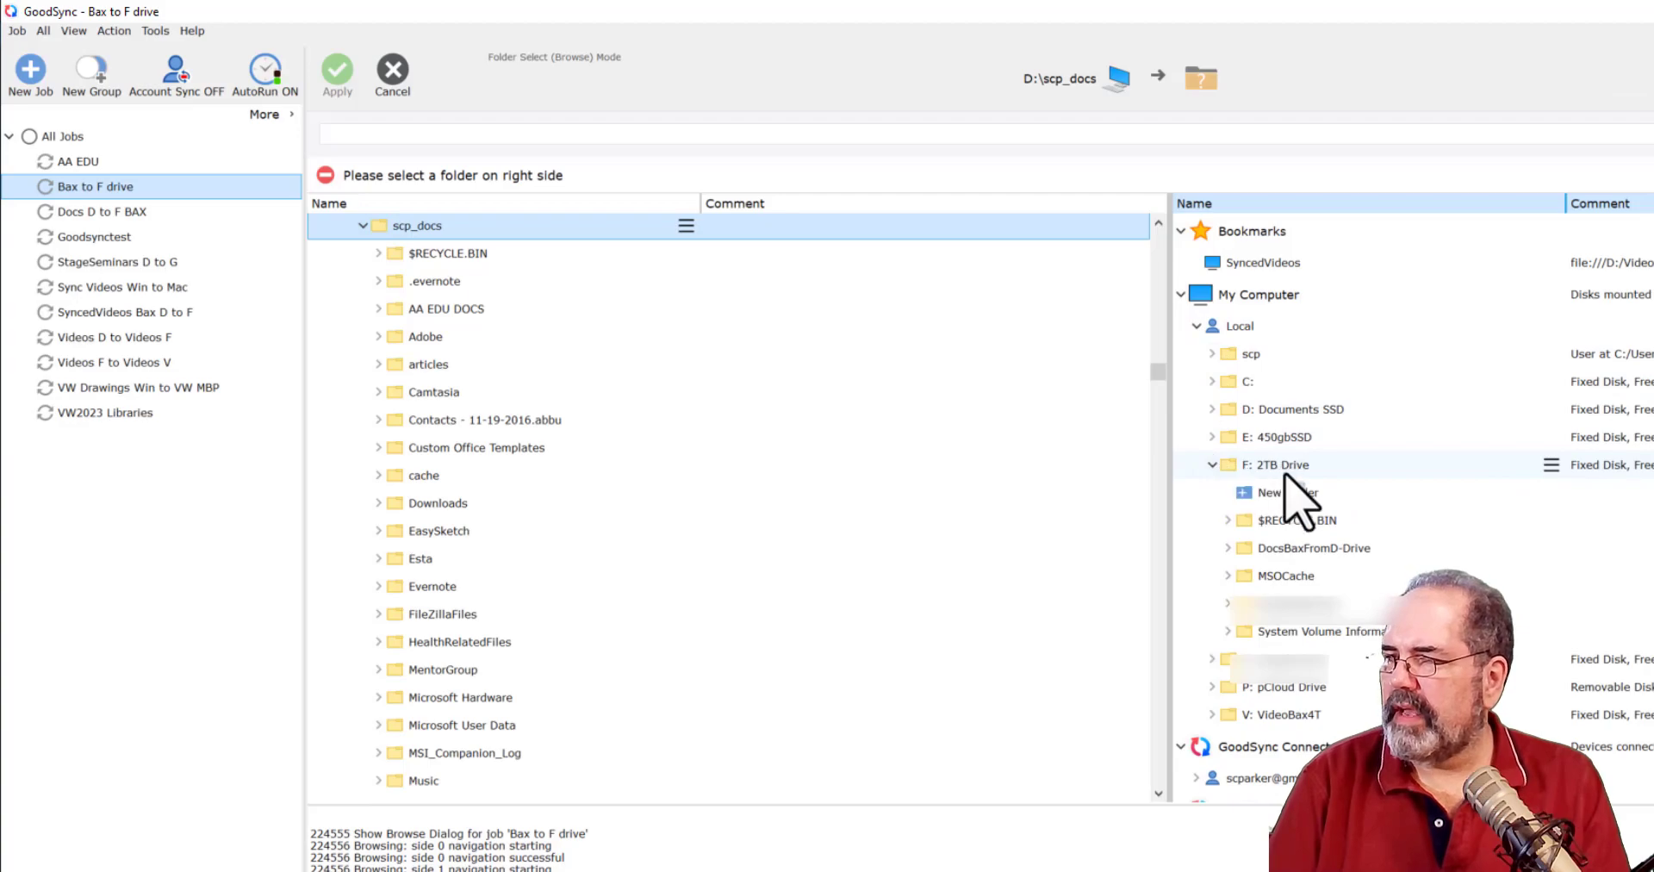
left_click(1292, 548)
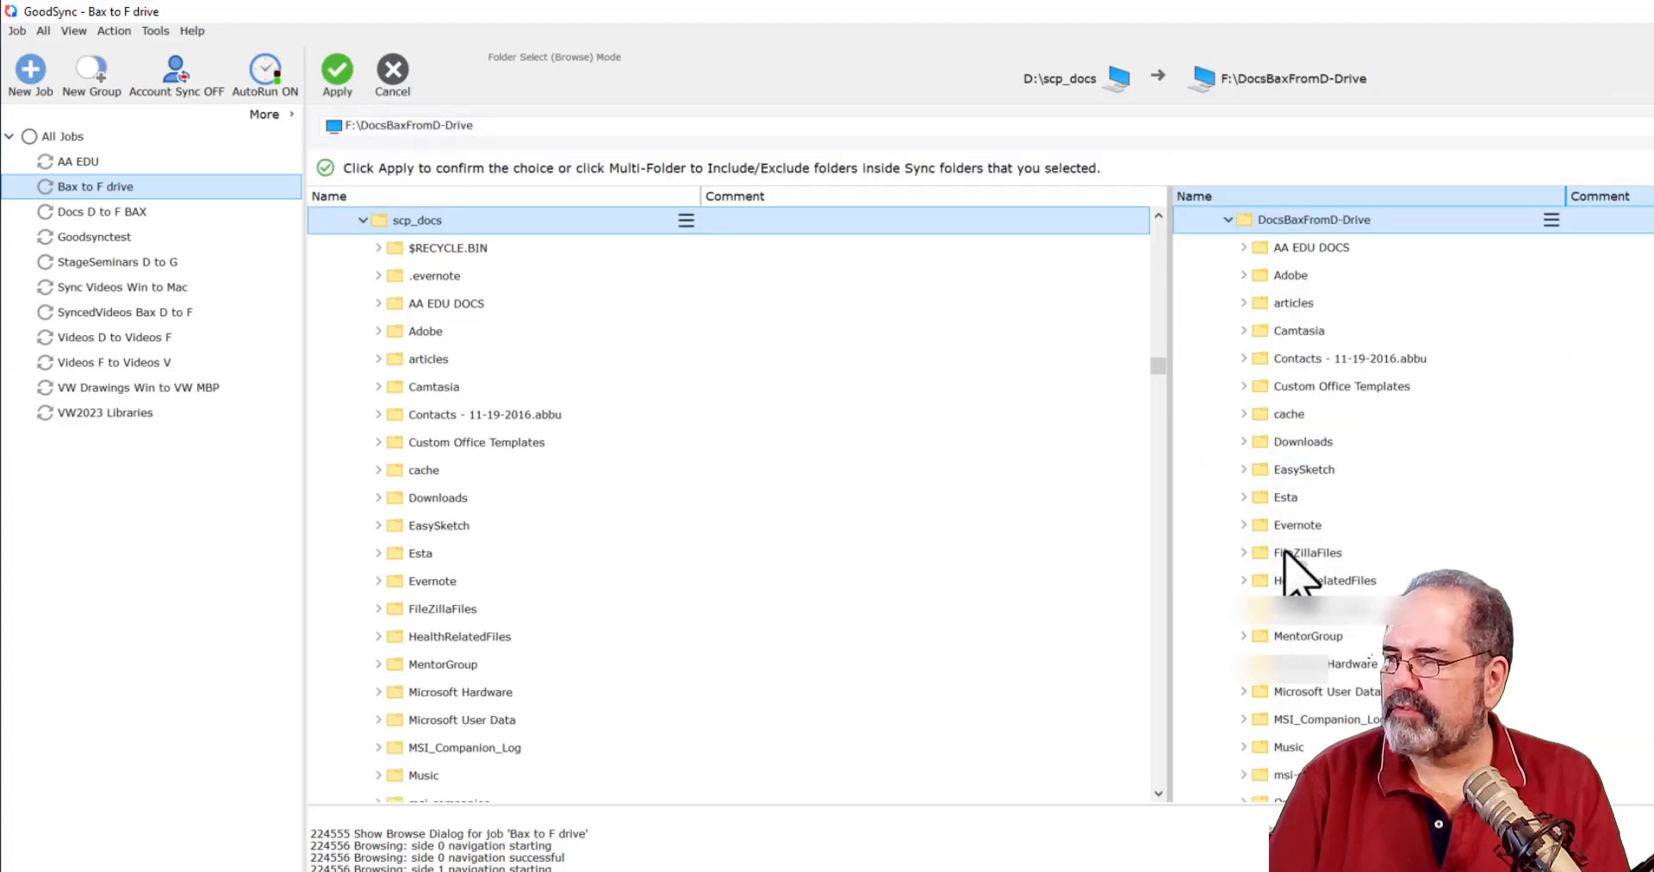
left_click(337, 78)
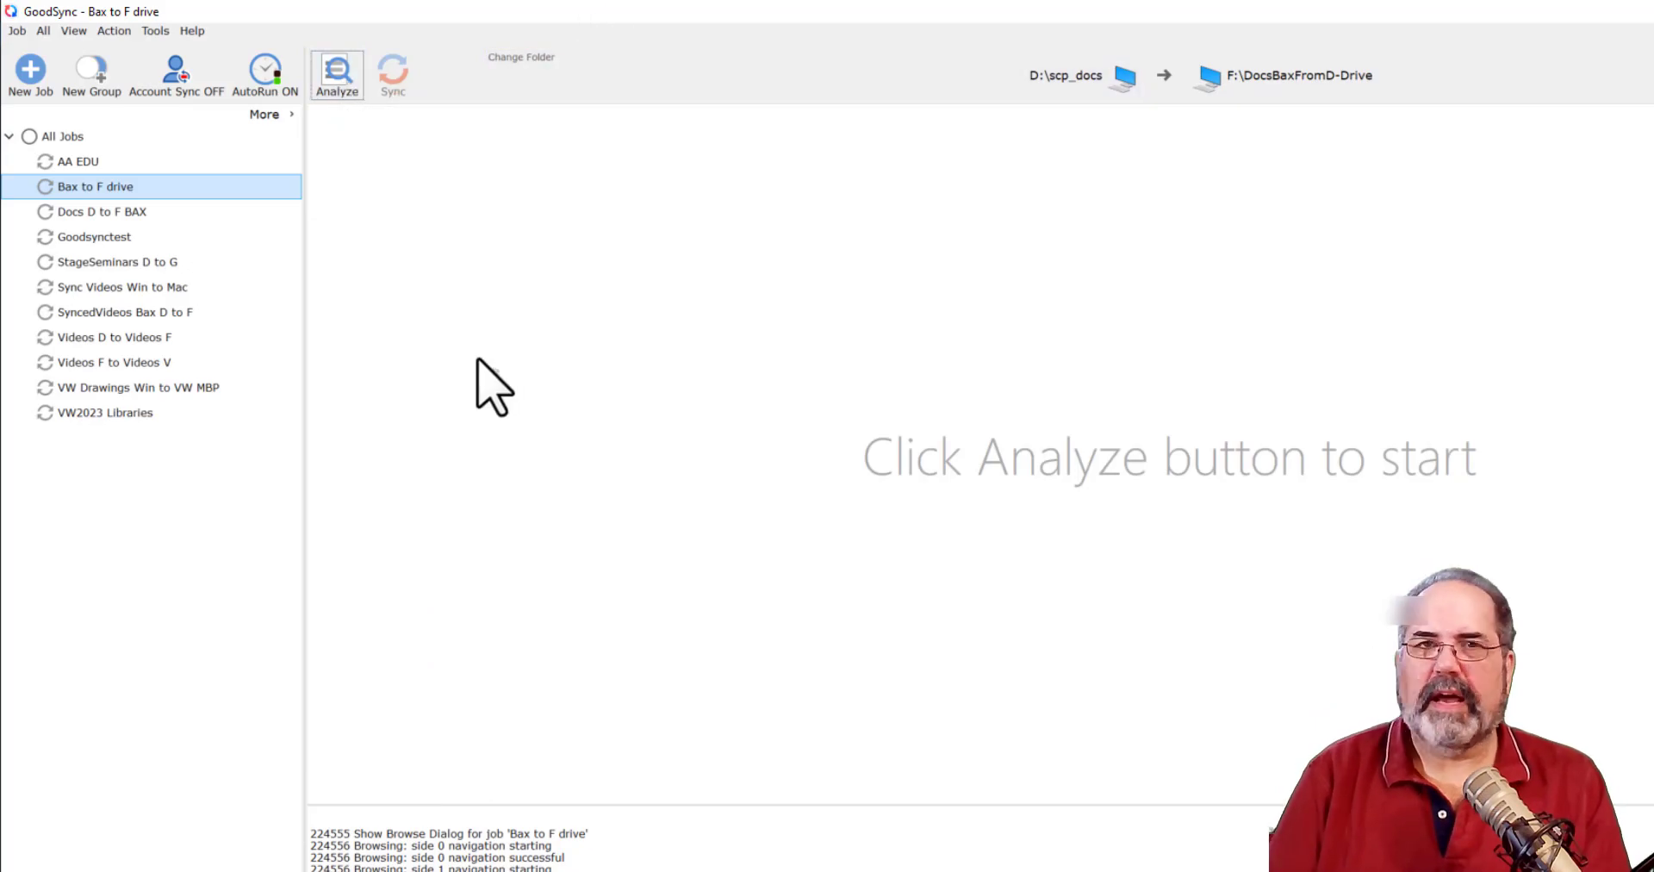
Analyze the job, then exclude all $RECYCLE.BIN folders from the backup and collapse the $RECYCLE.BIN folder.
left_click(337, 76)
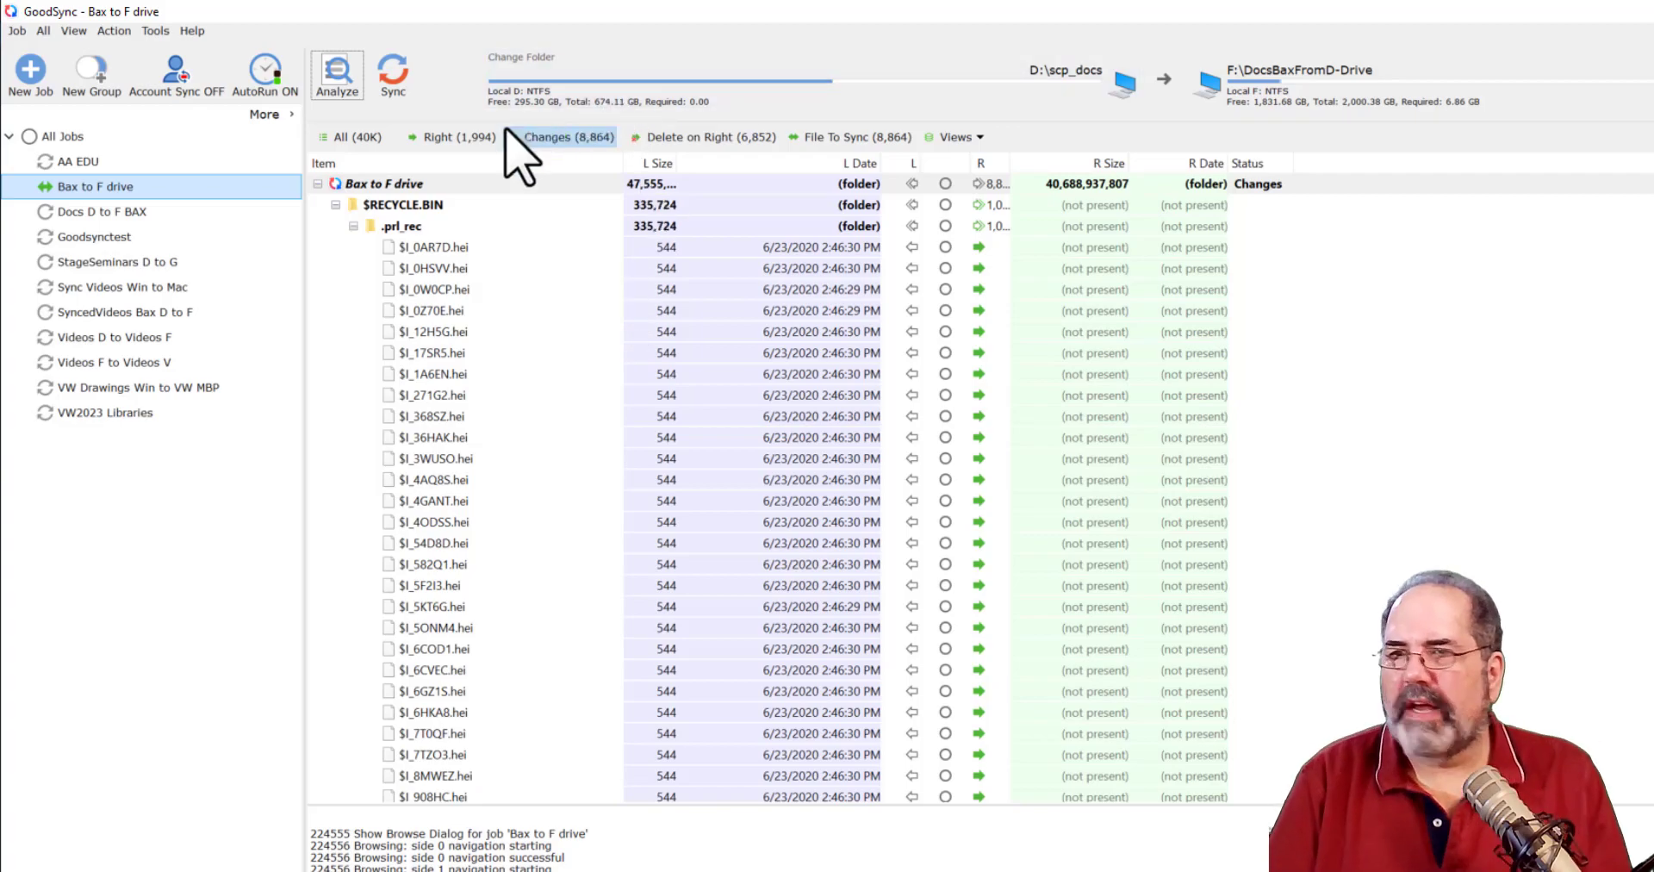
right_click(412, 207)
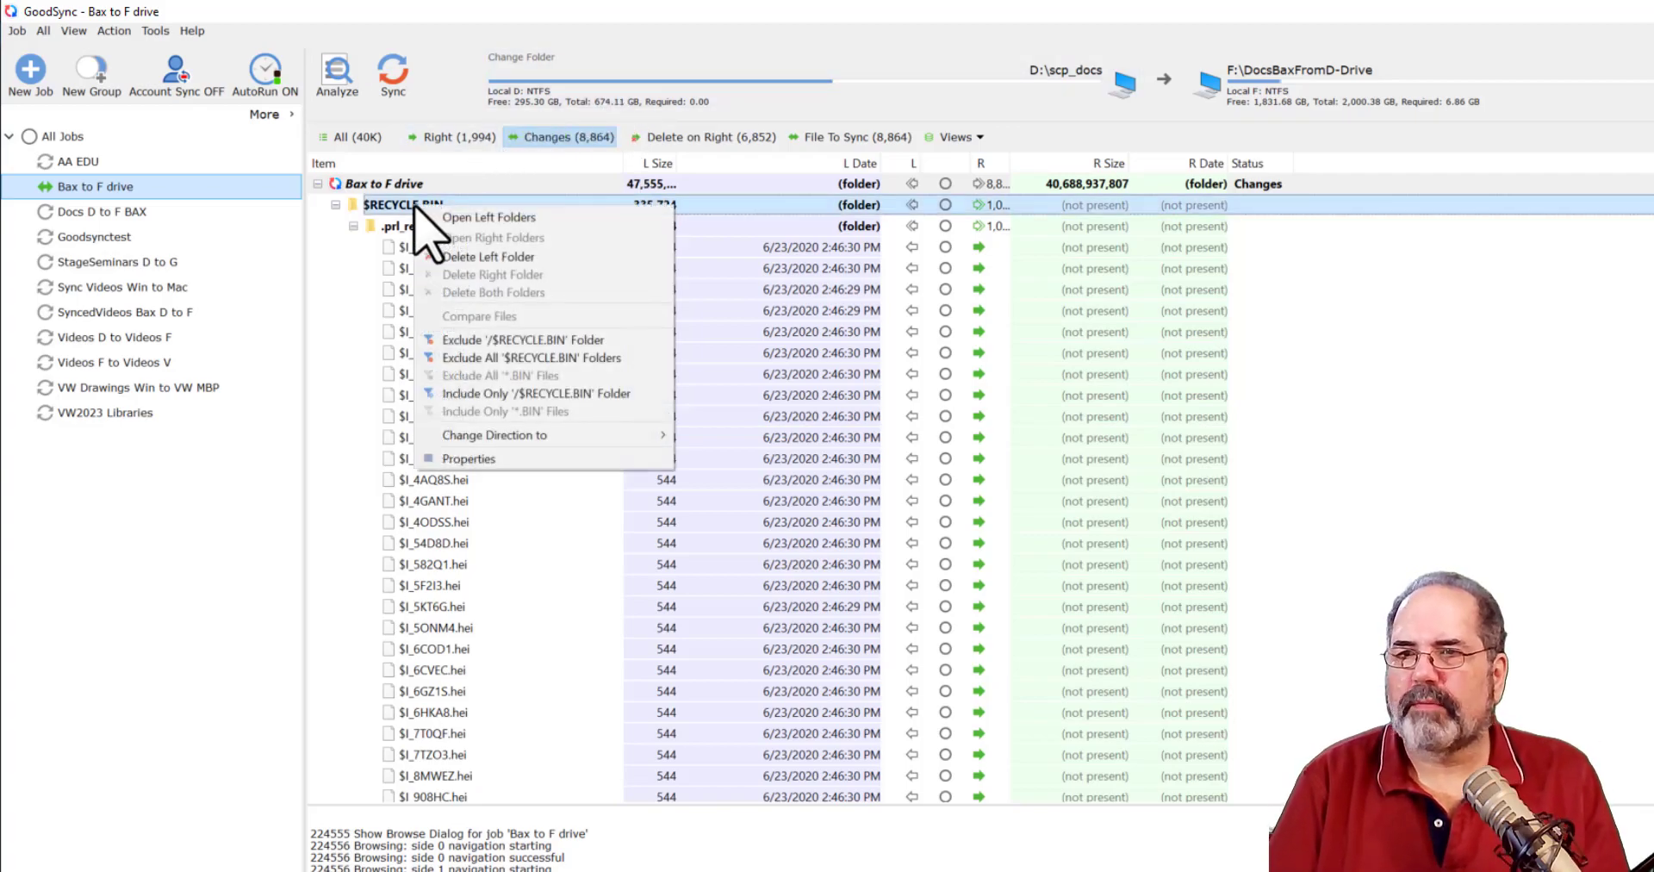
left_click(502, 356)
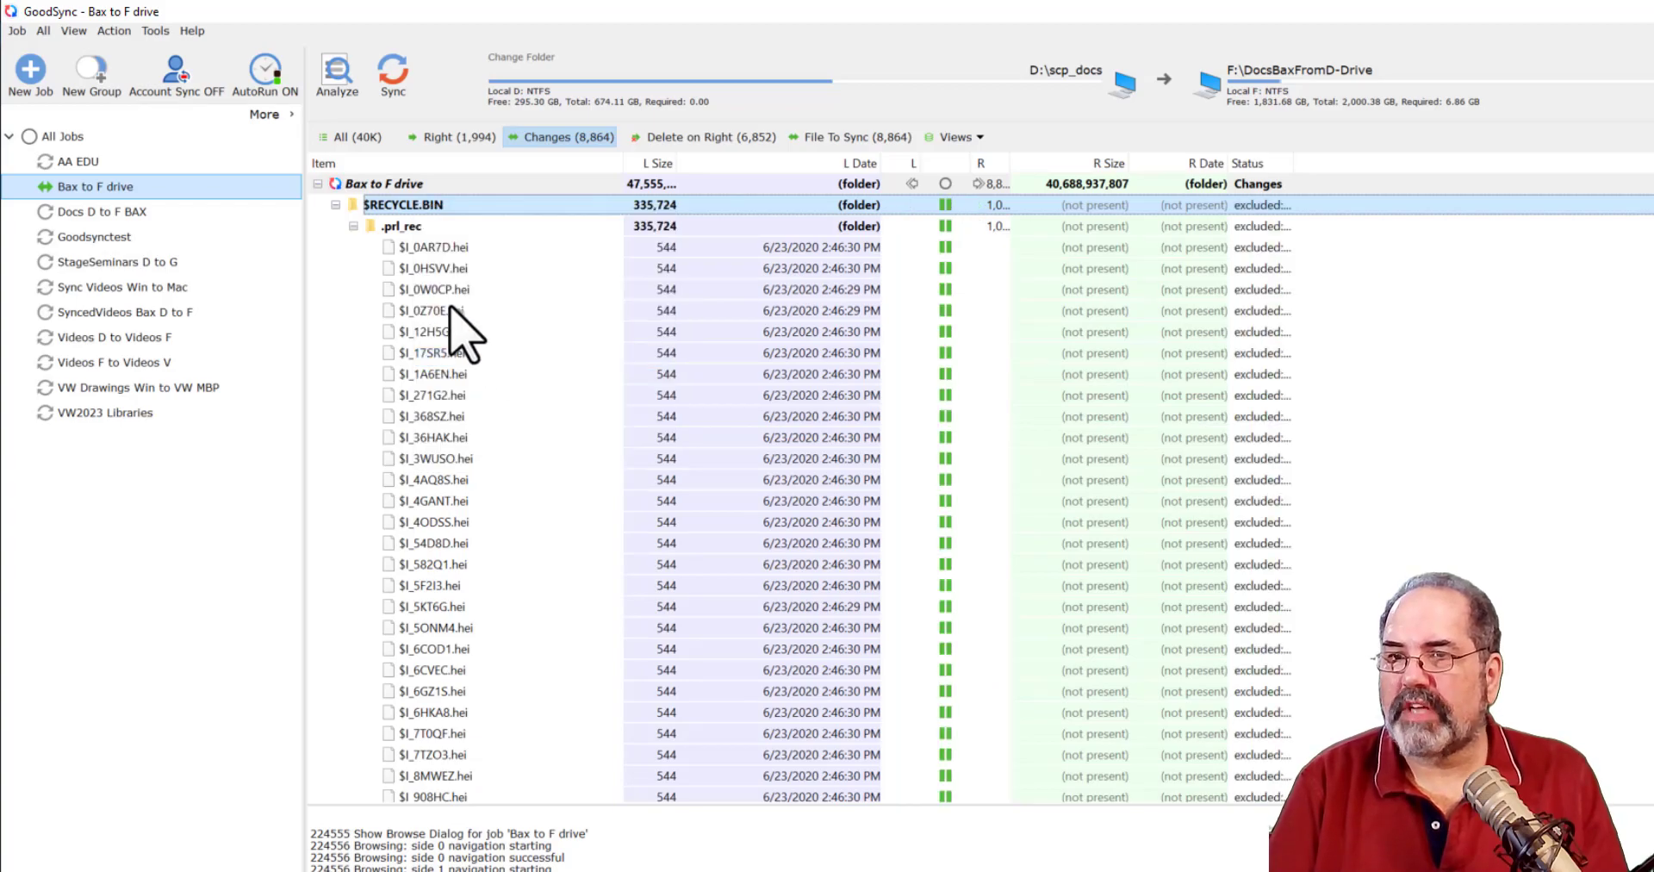
left_click(335, 205)
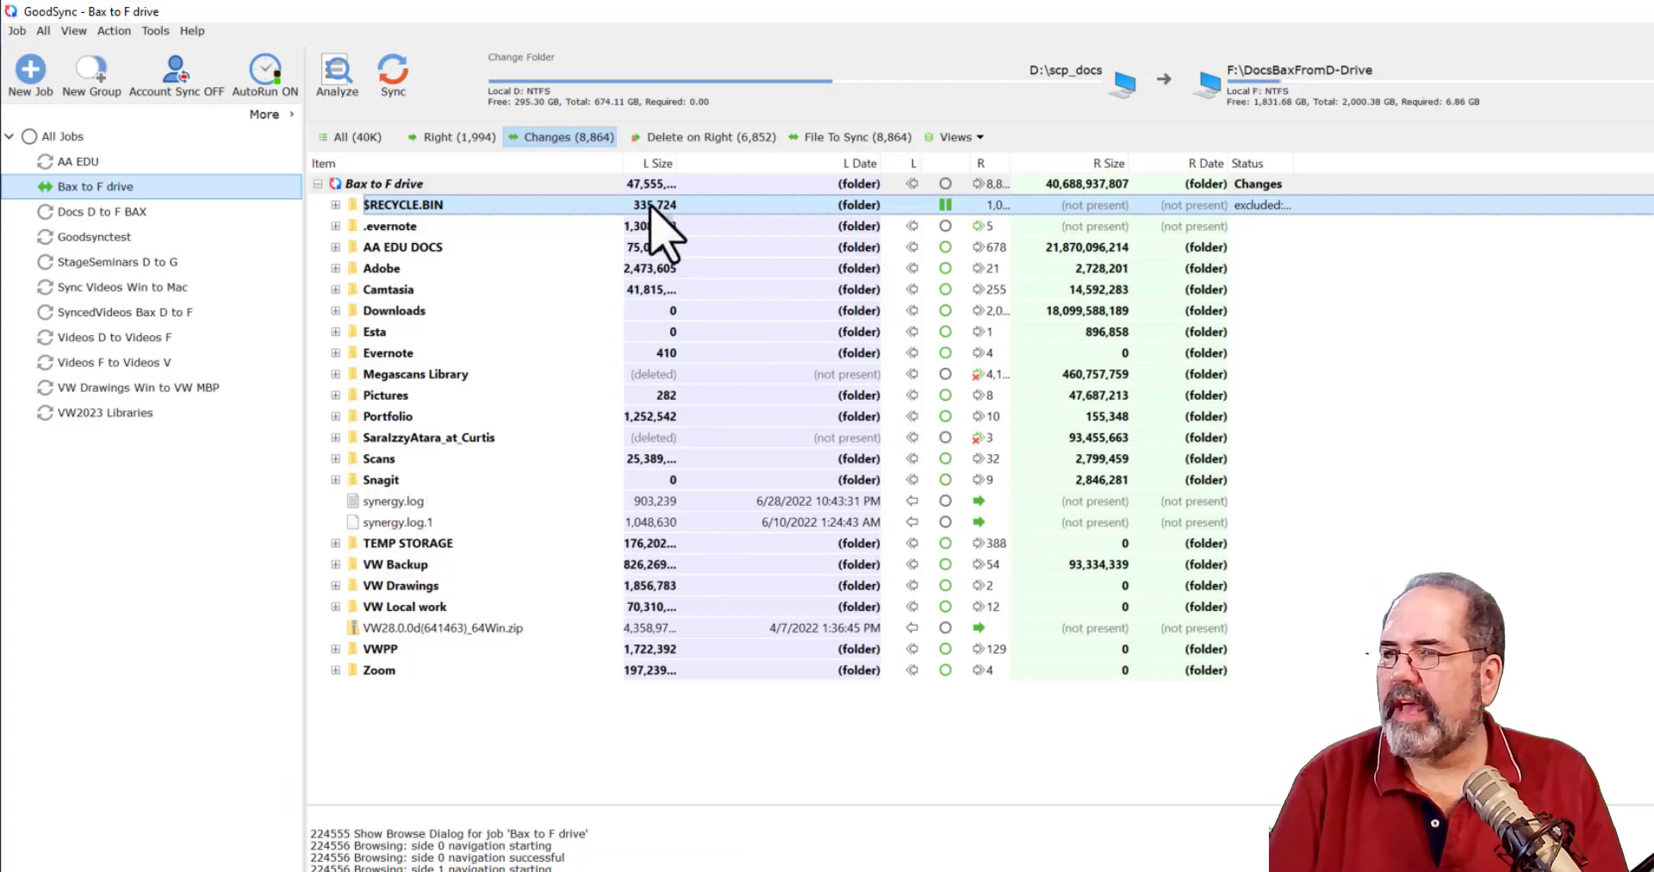
Review the analysis filtered by Right, Changes, Delete on Right and File To Sync.
left_click(459, 141)
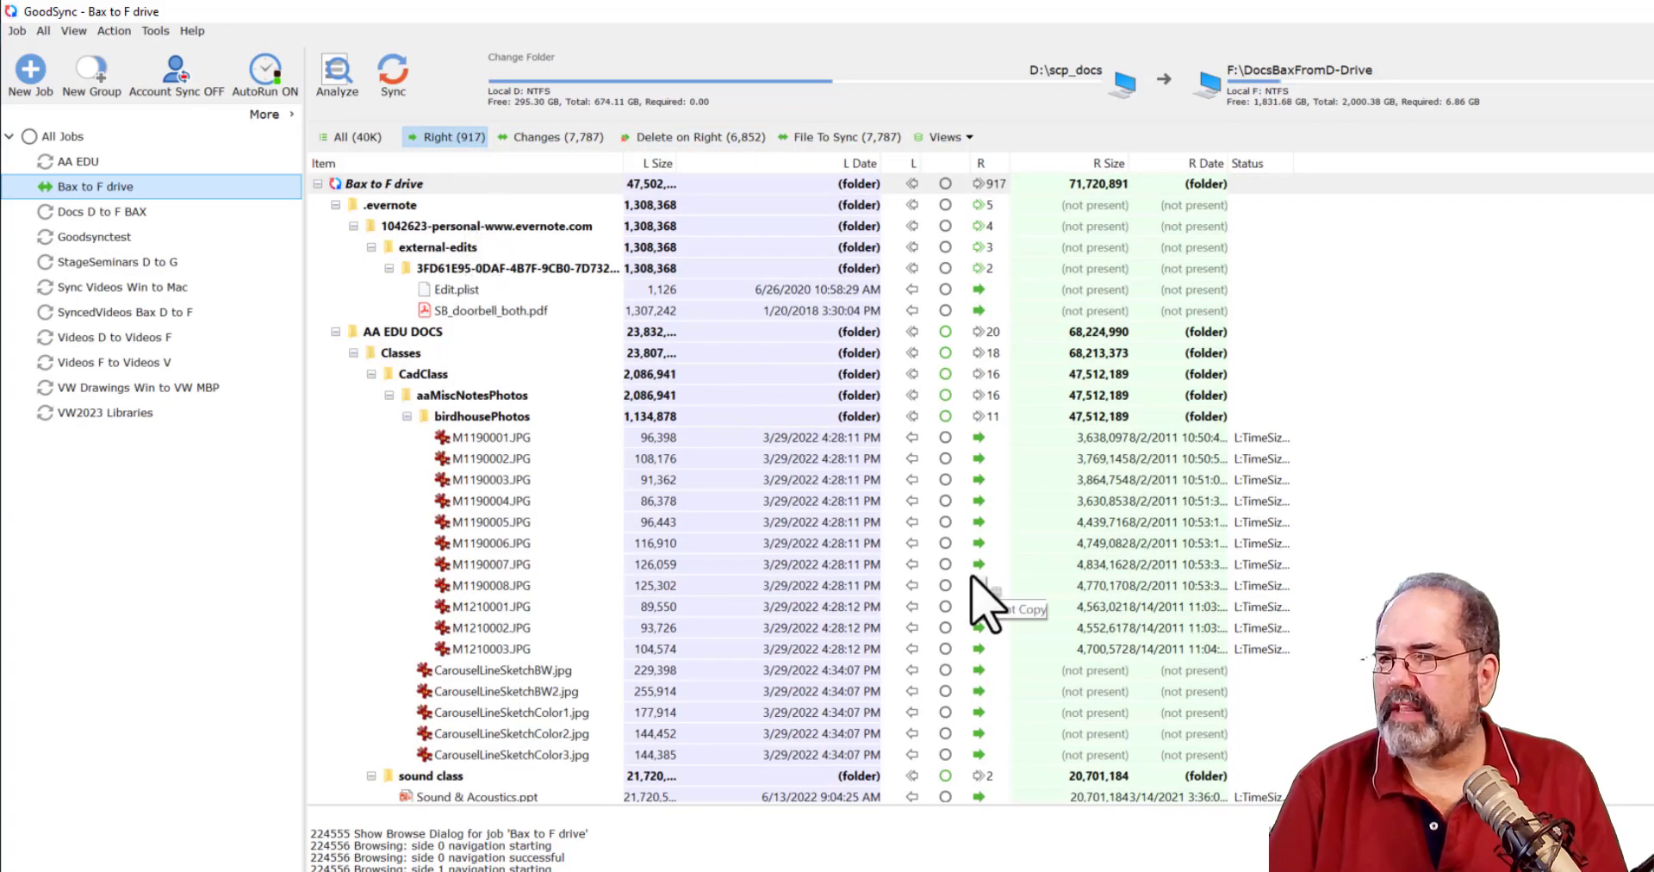
left_click(551, 137)
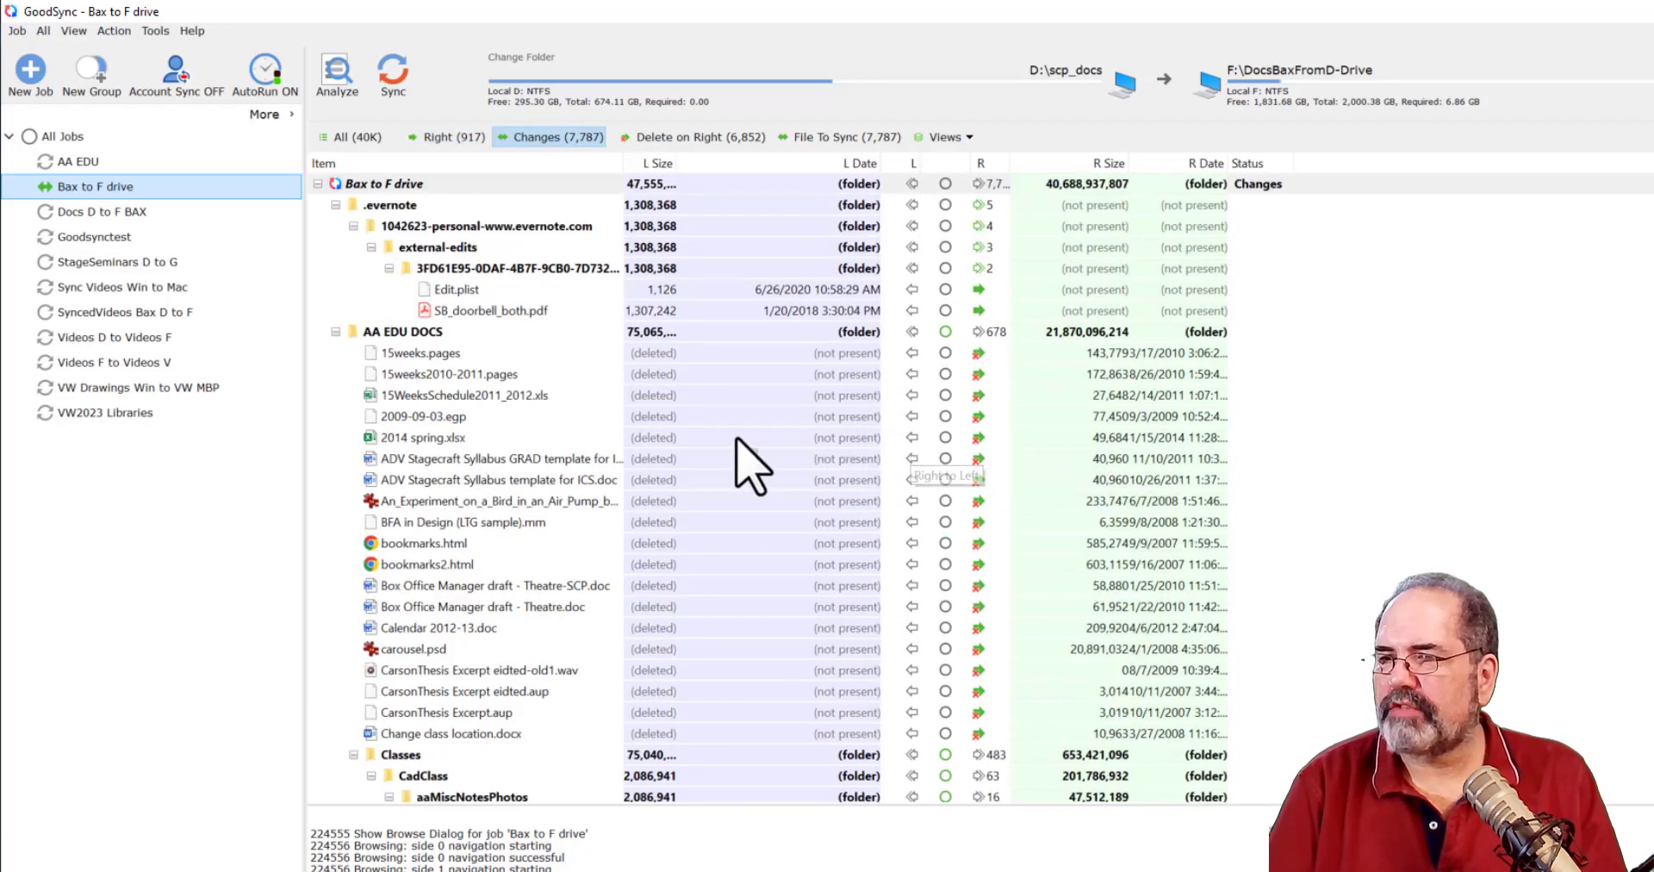
left_click(689, 139)
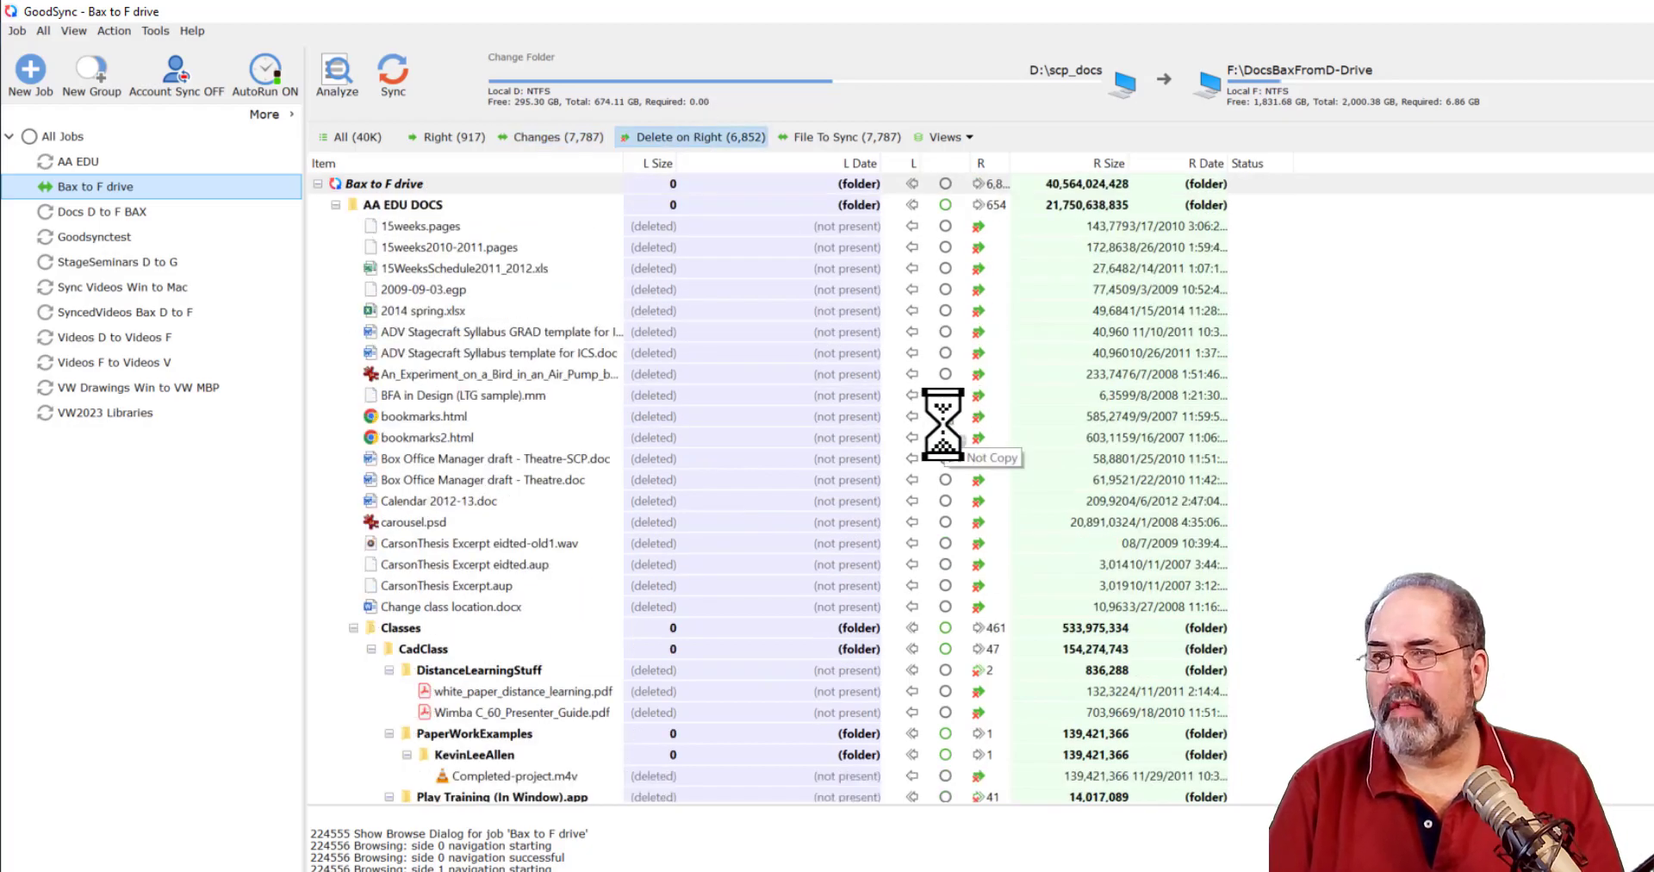
left_click(866, 139)
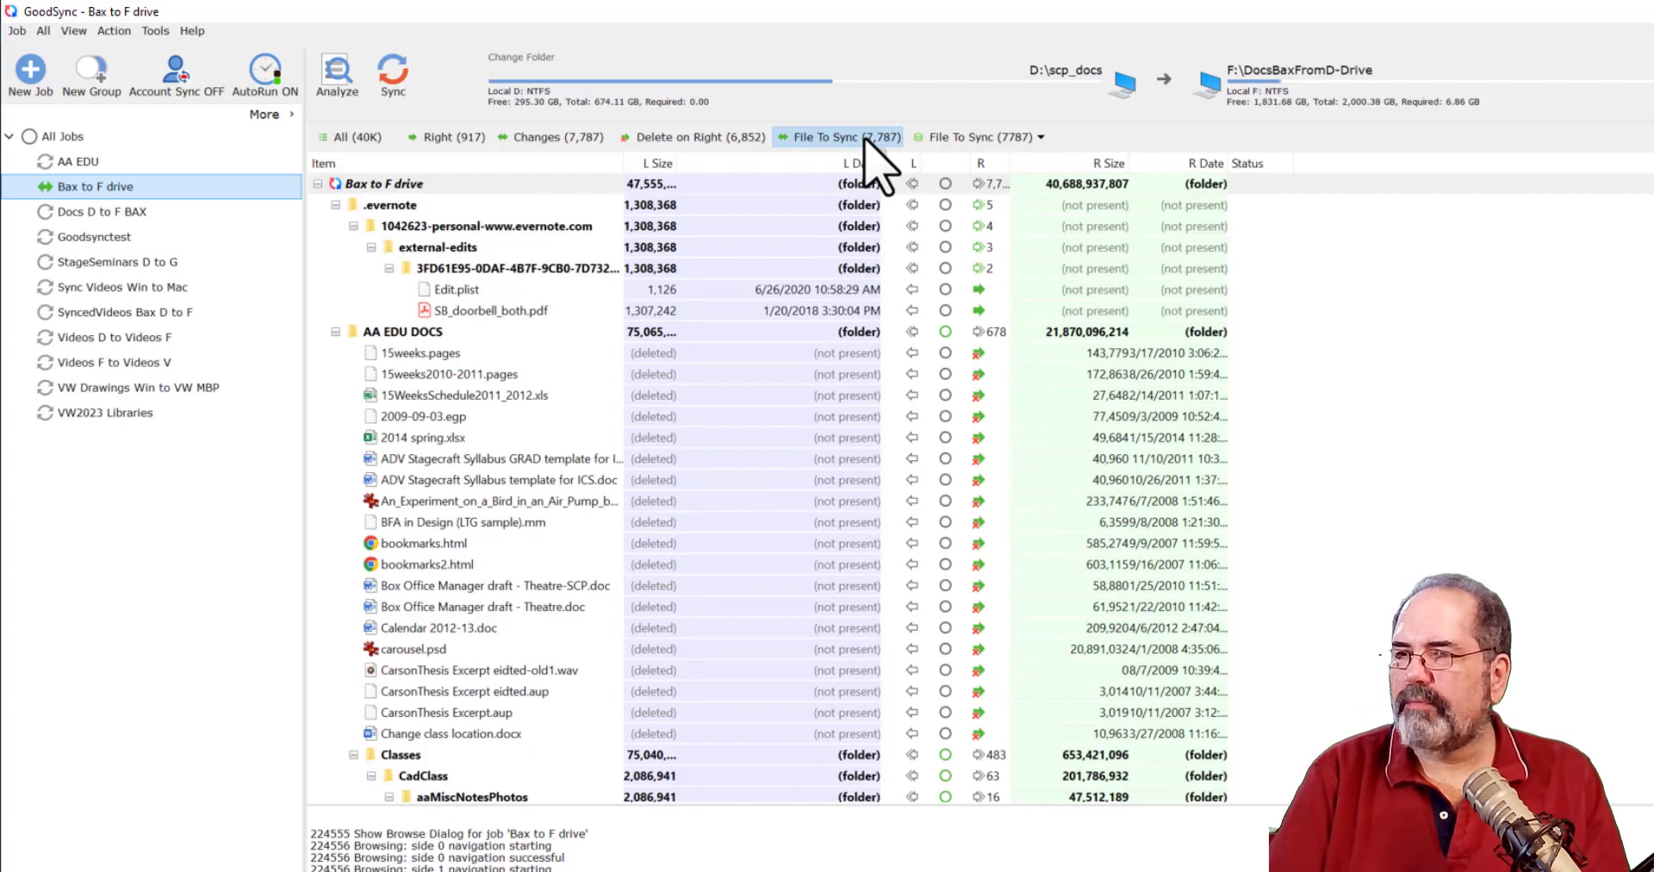
left_click(979, 137)
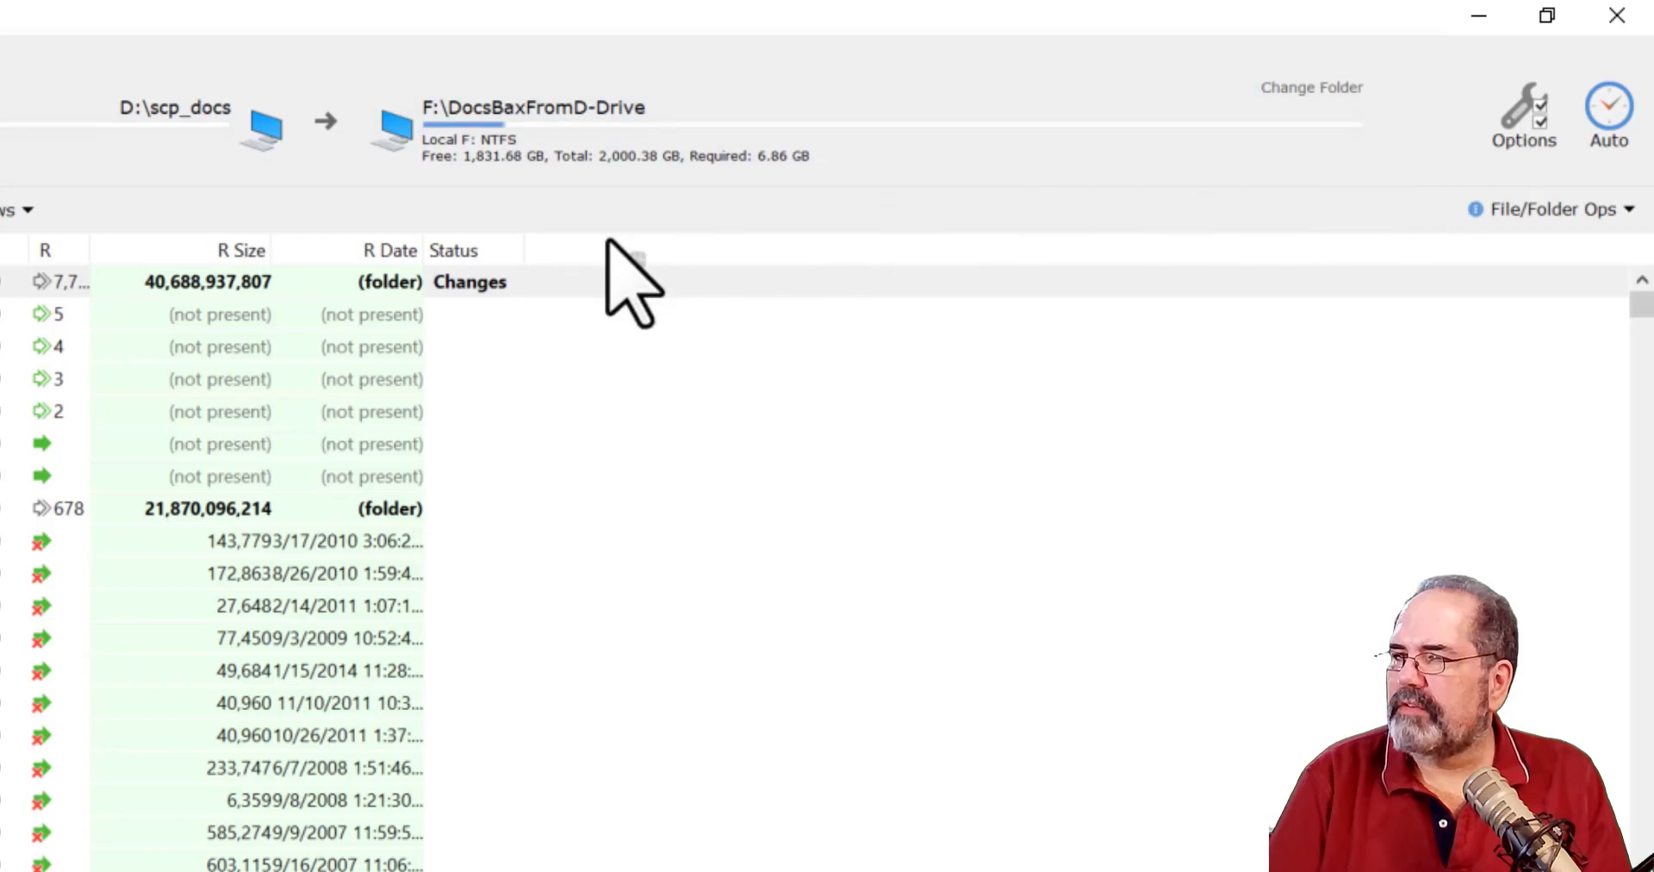
Turn off Propagate Deletions in the job's general options, save them and analyze the job again.
left_click(1529, 129)
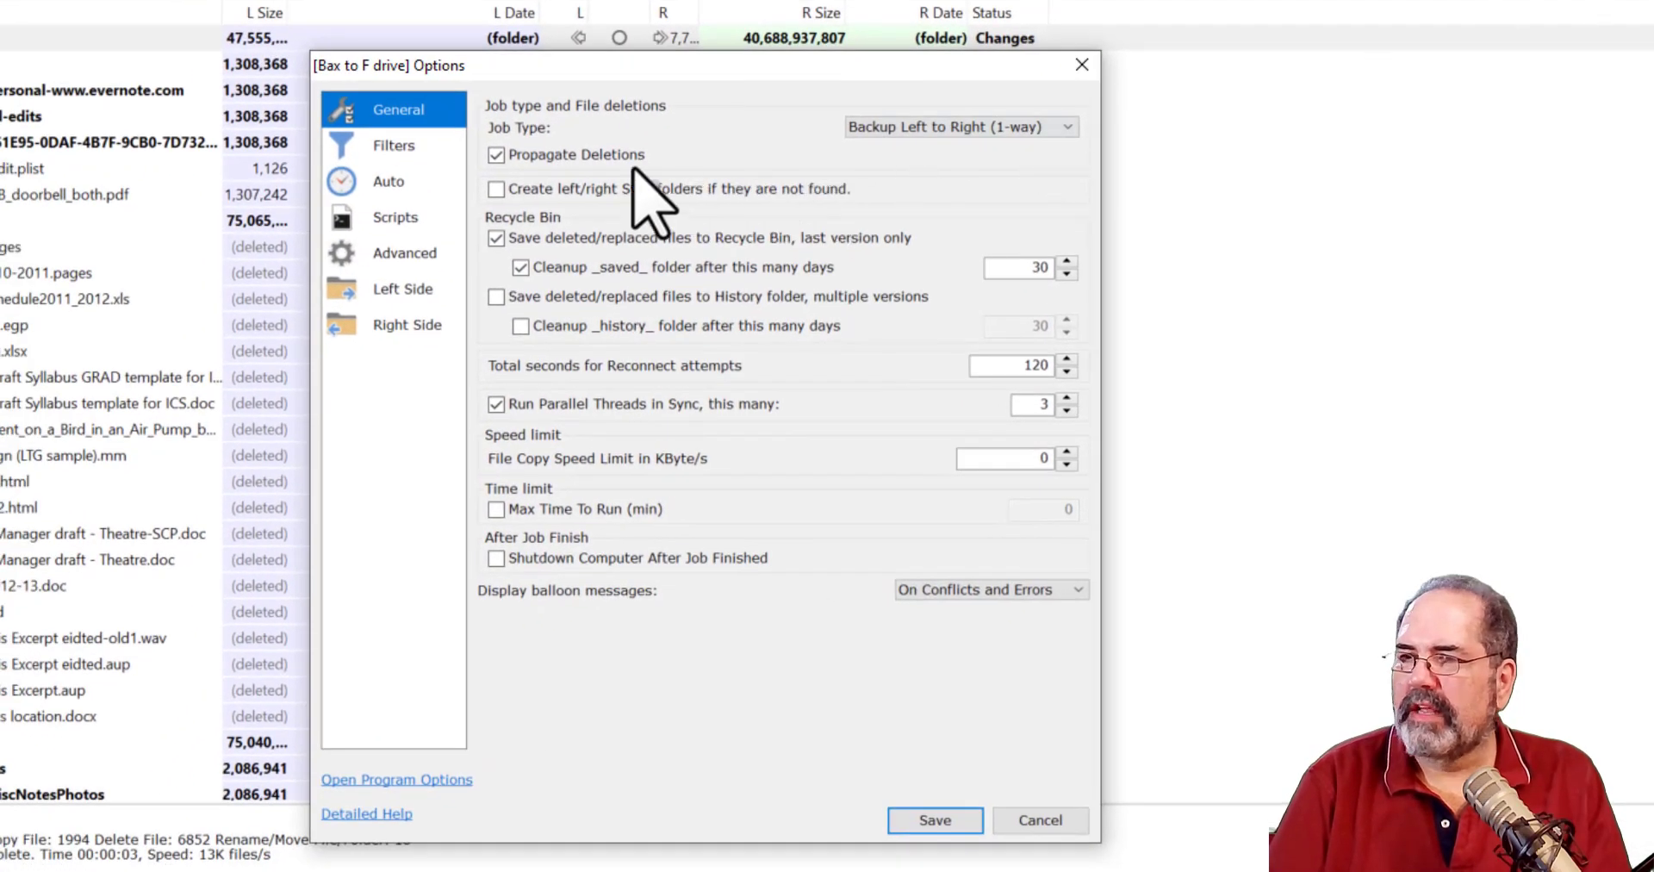
left_click(582, 155)
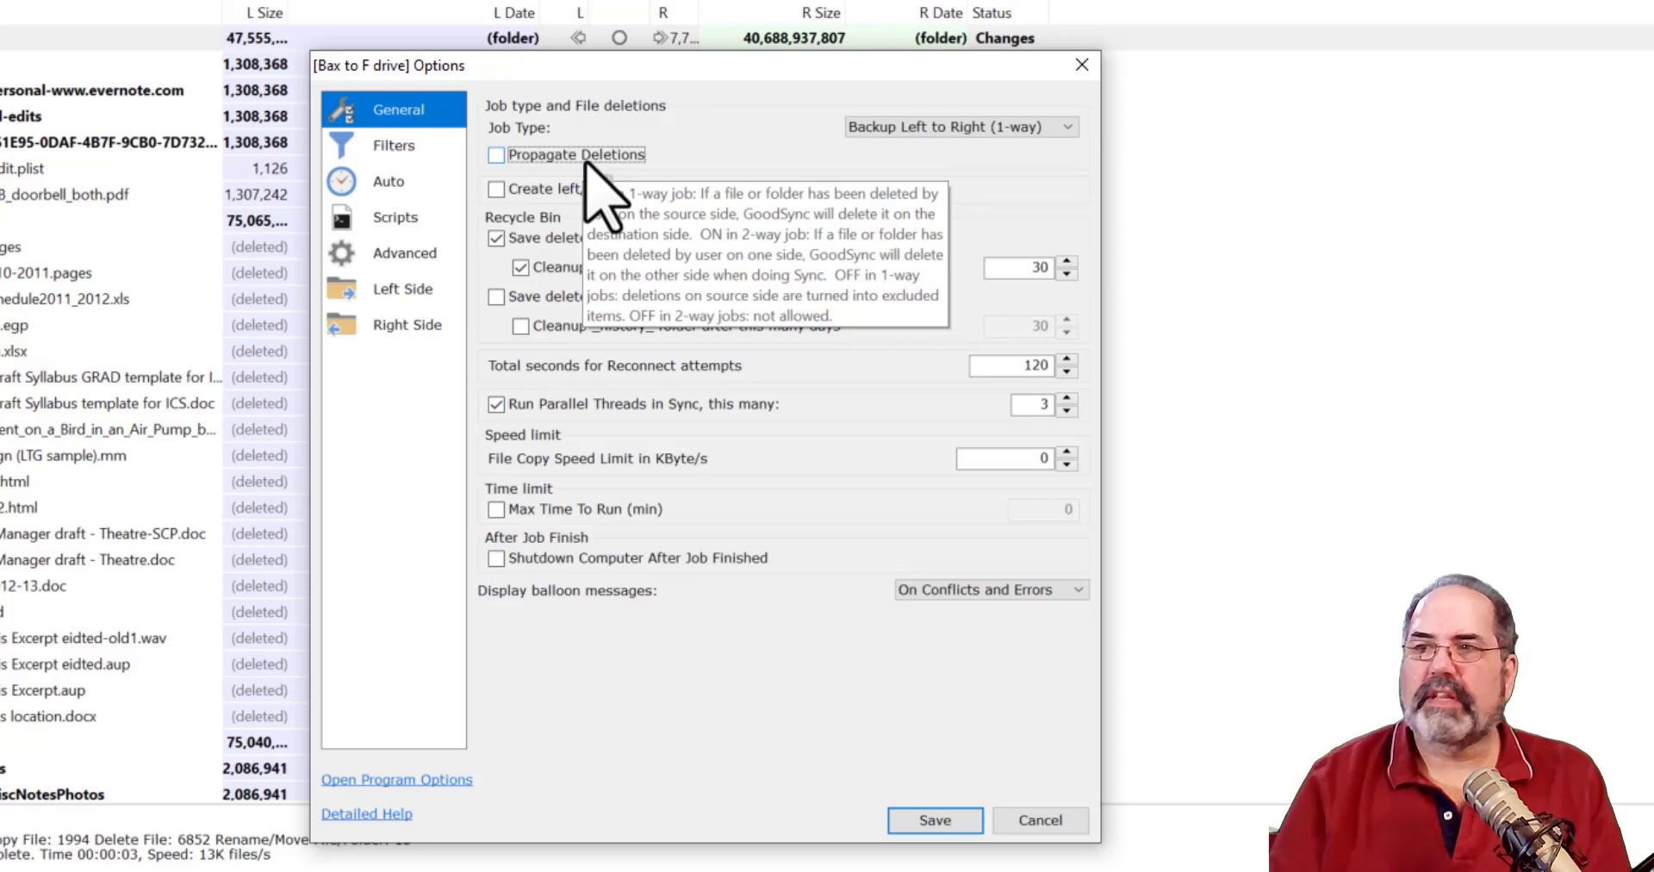
left_click(935, 820)
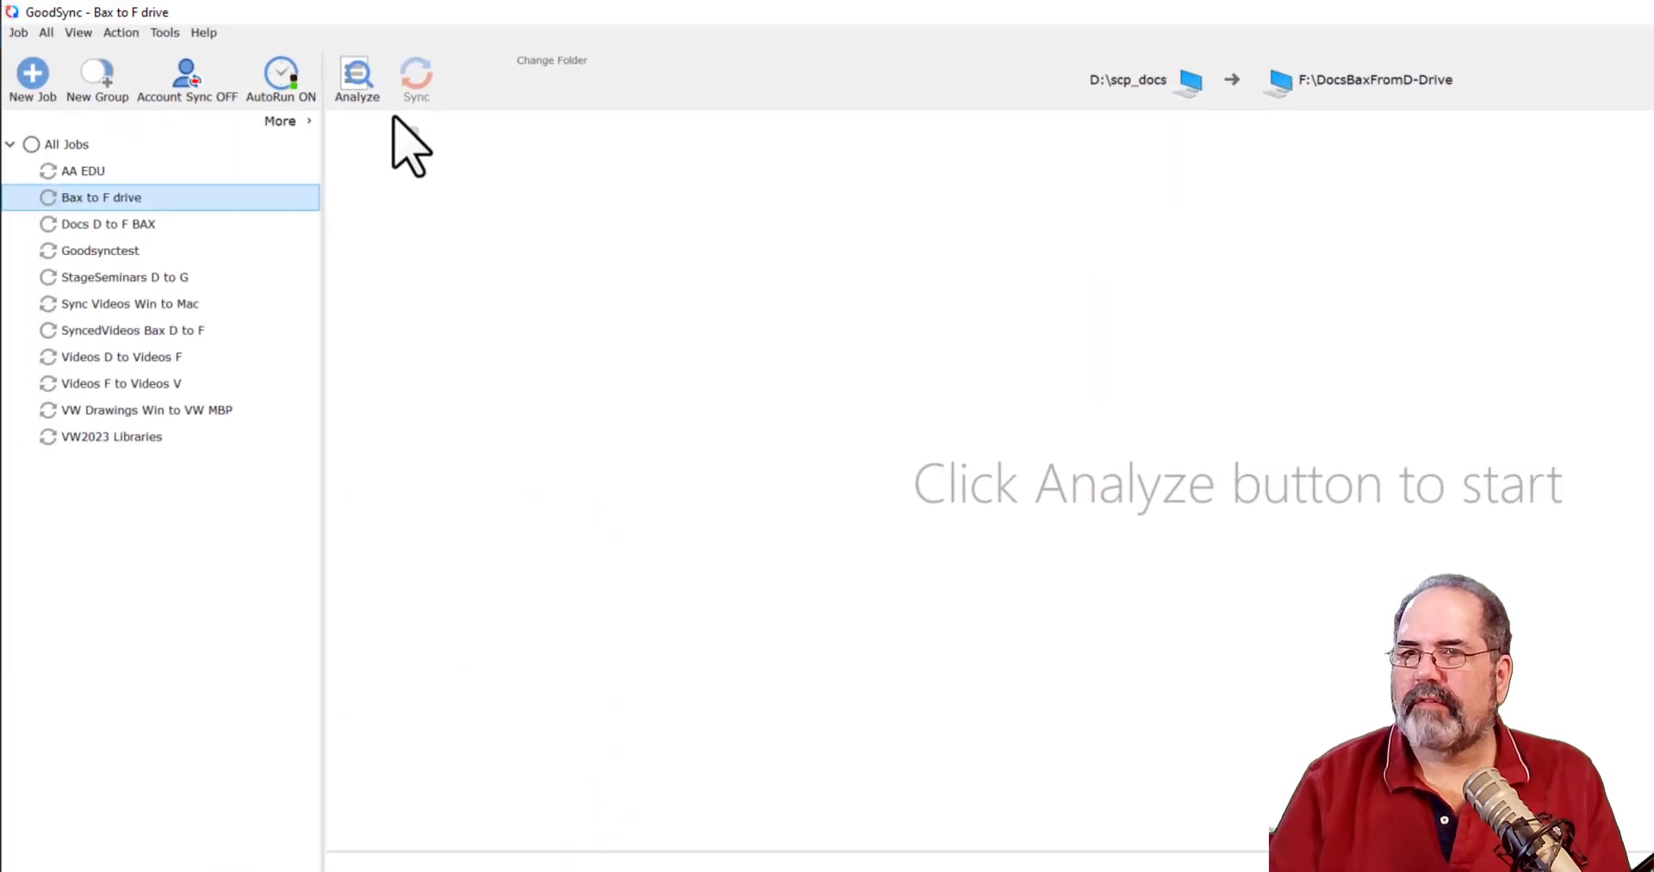
left_click(355, 76)
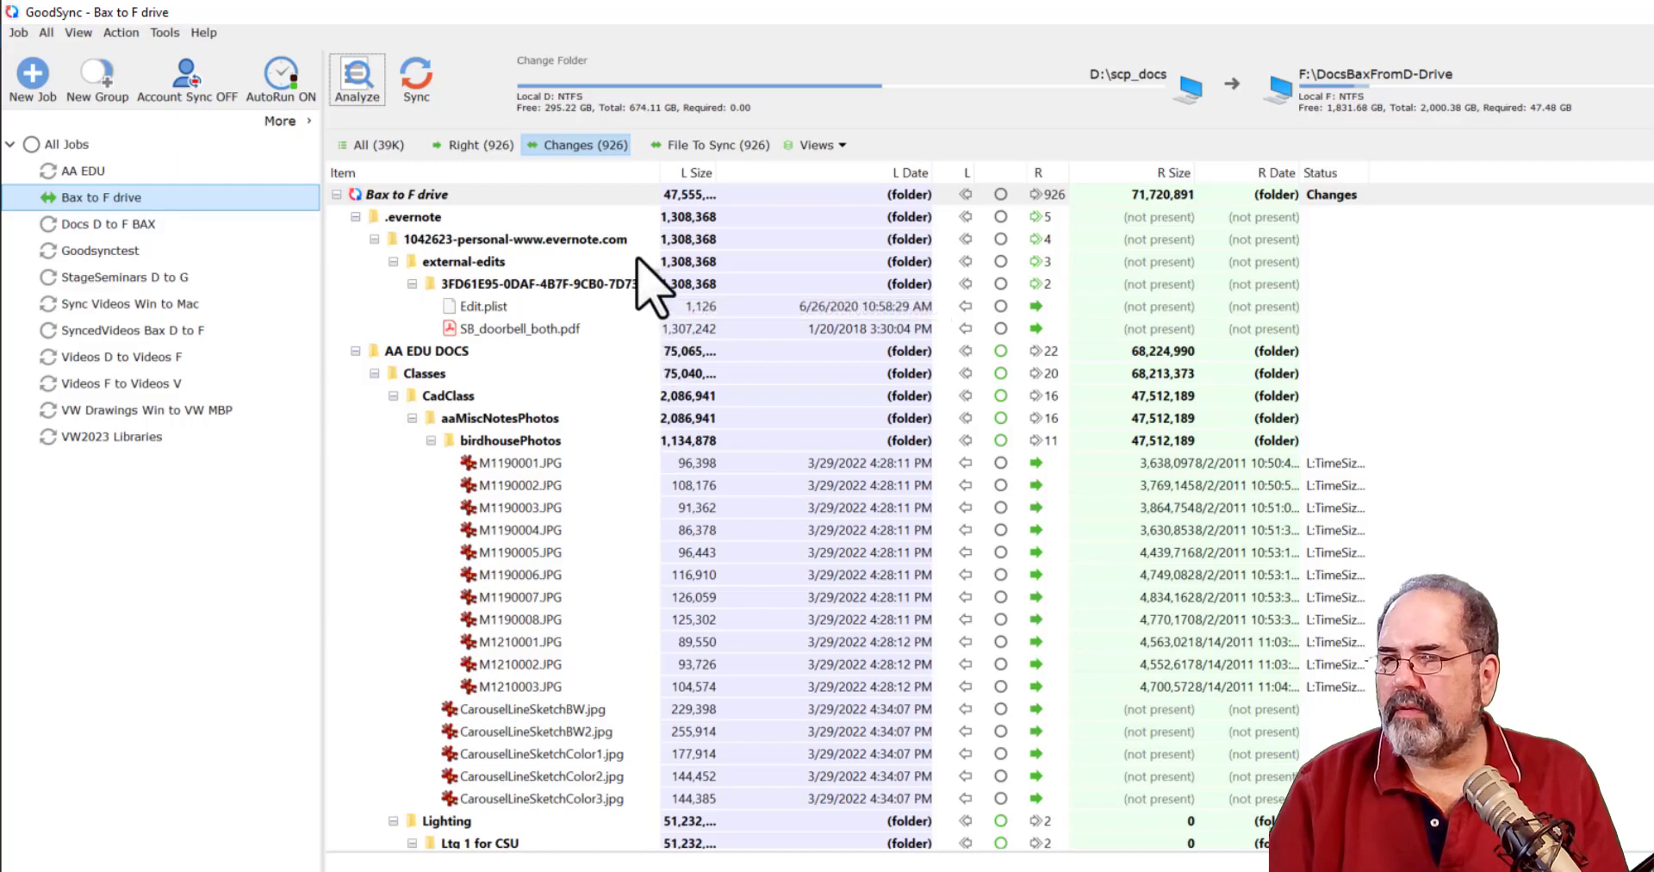
Exclude the /Adobe folder from the backup and collapse the AA EDU DOCS, Adobe and Camtasia folders.
left_click(355, 351)
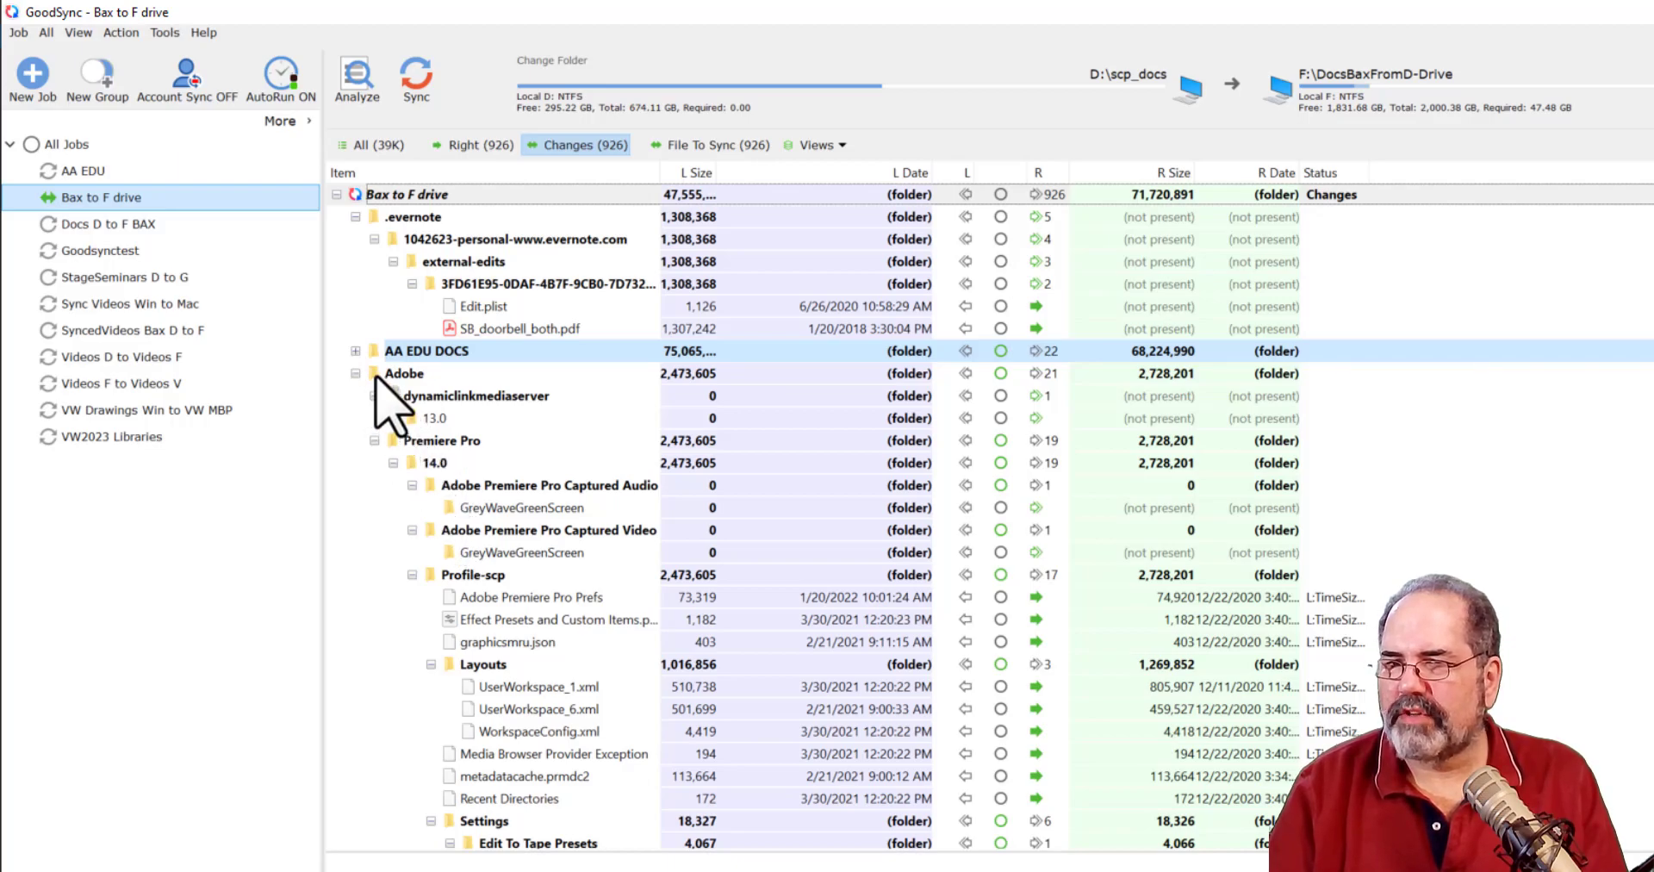
right_click(376, 377)
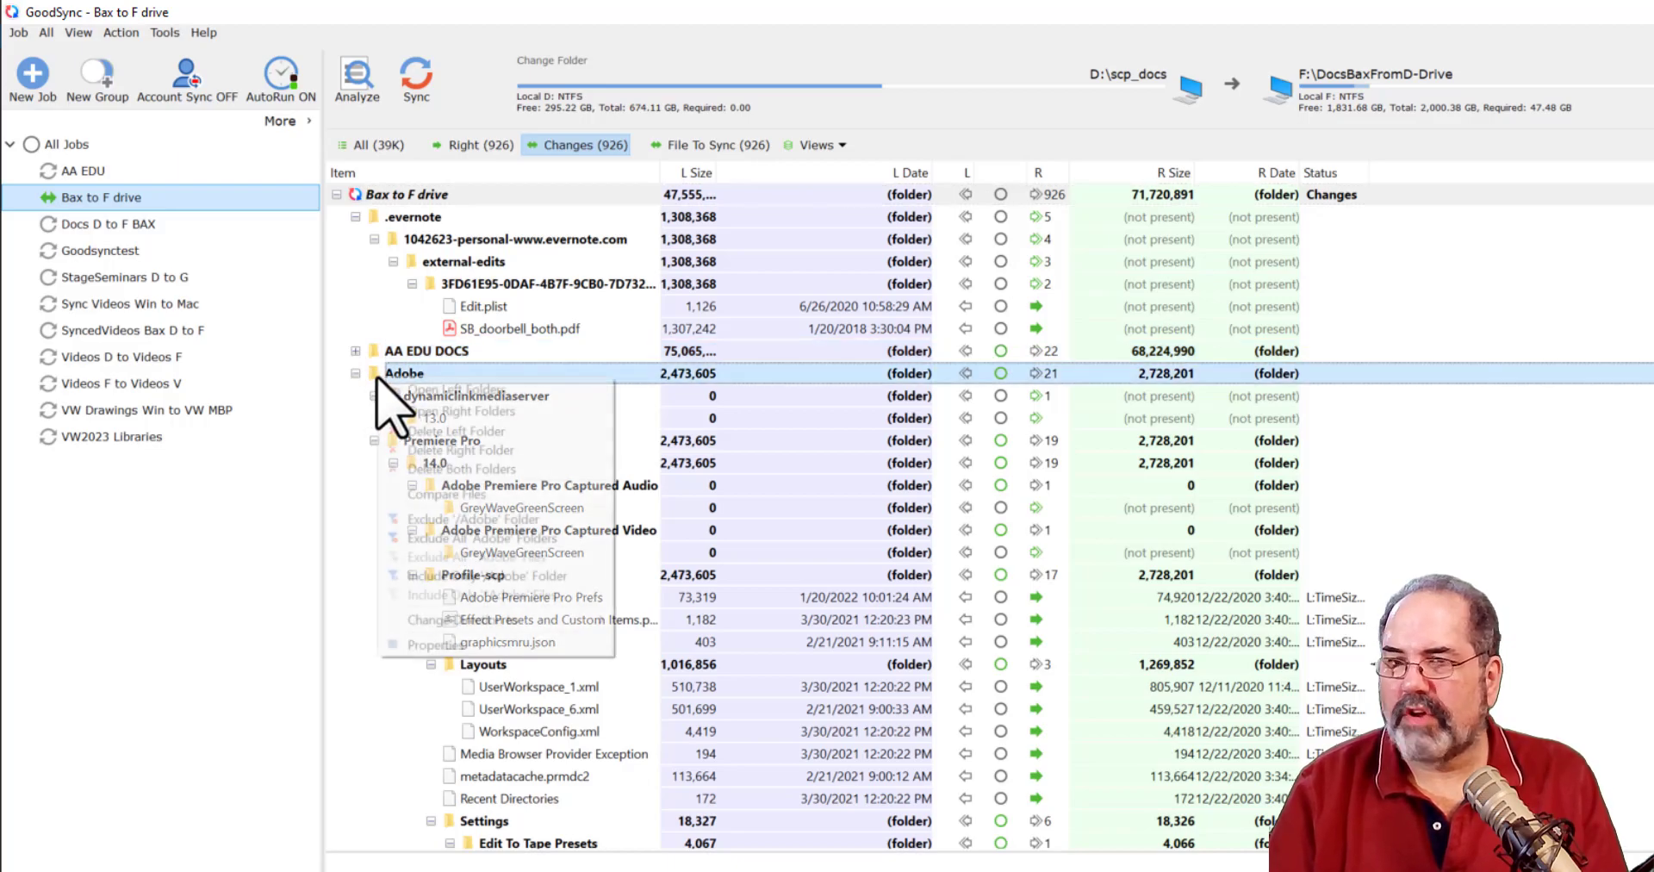
left_click(440, 519)
left_click(355, 374)
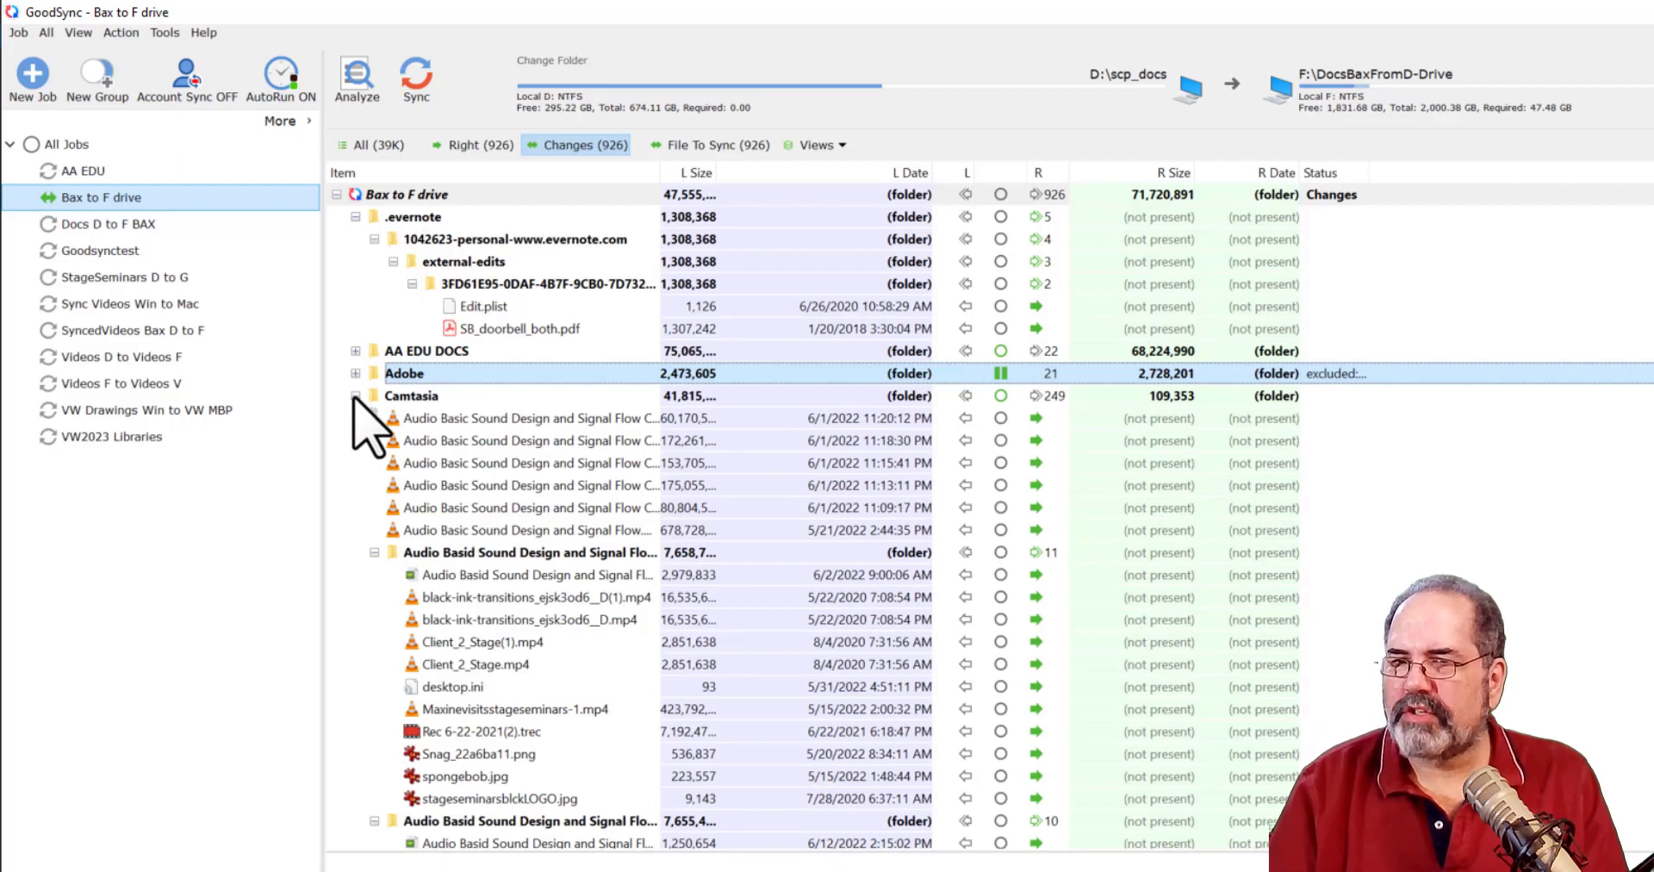
left_click(354, 395)
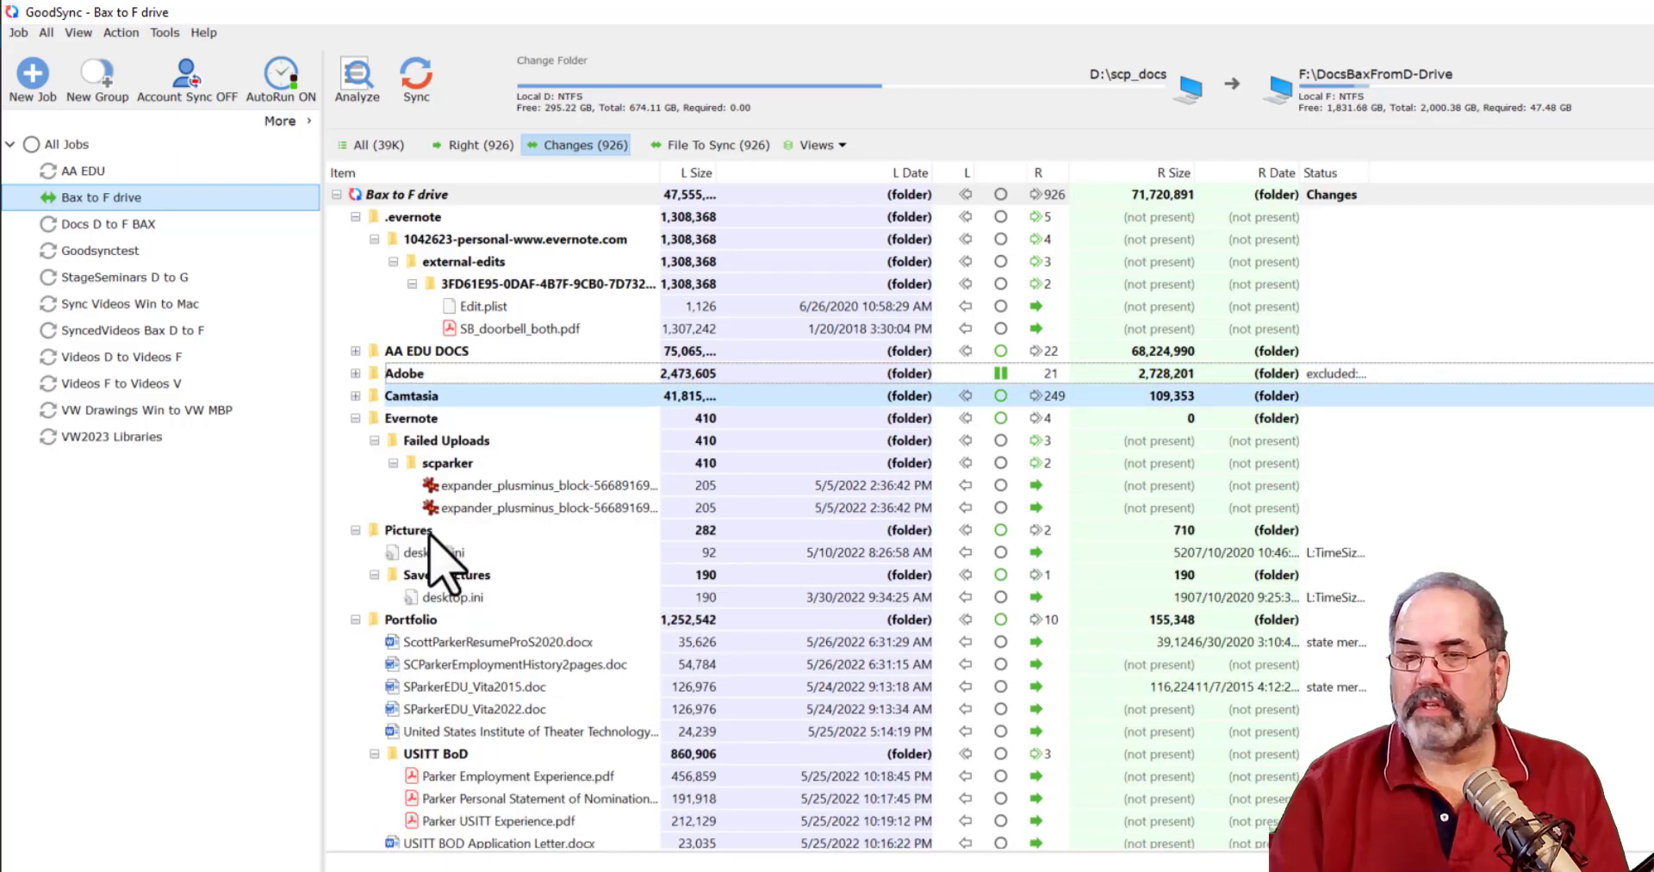
Collapse the Evernote, Pictures, Portfolio and Scans folders and exclude the /TEMP STORAGE folder from the backup.
left_click(355, 418)
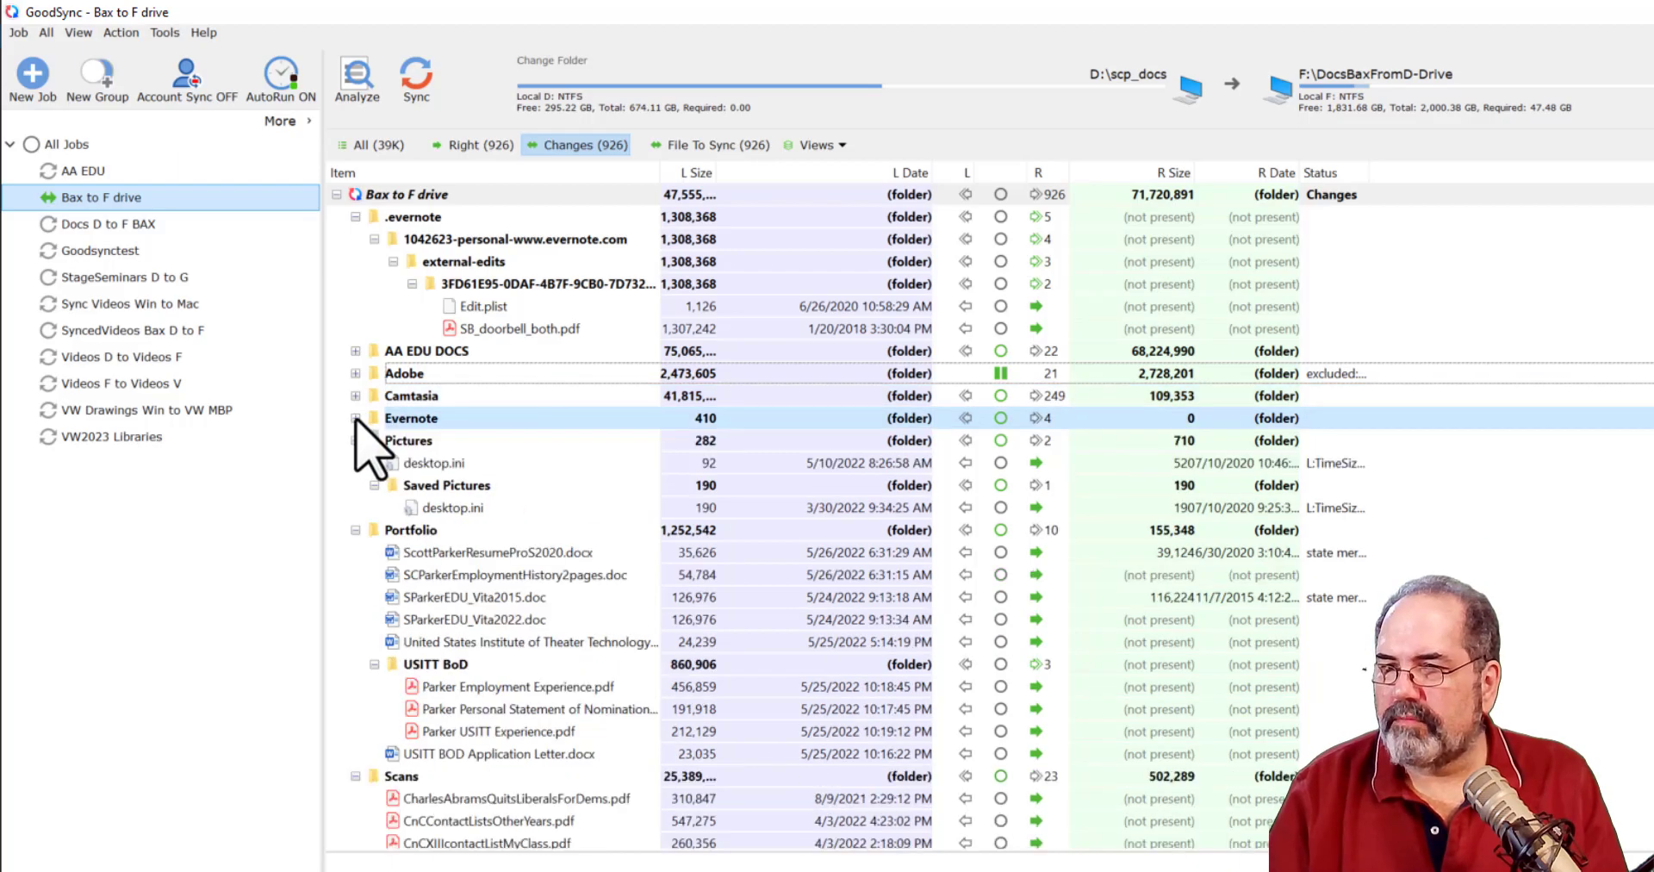
left_click(355, 440)
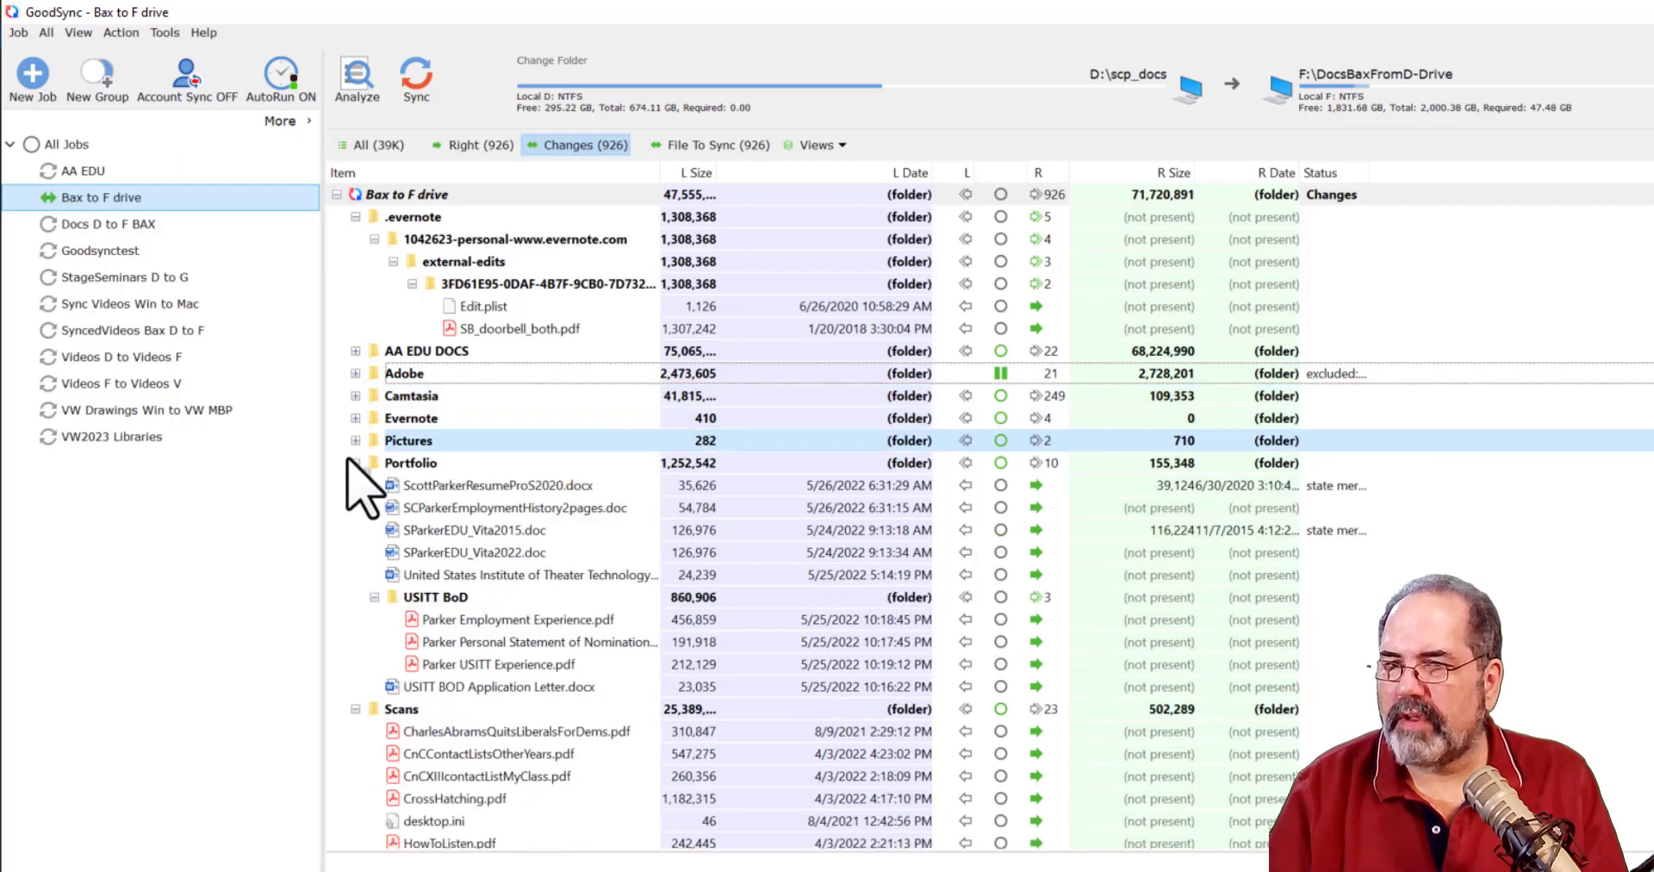
left_click(353, 464)
left_click(355, 485)
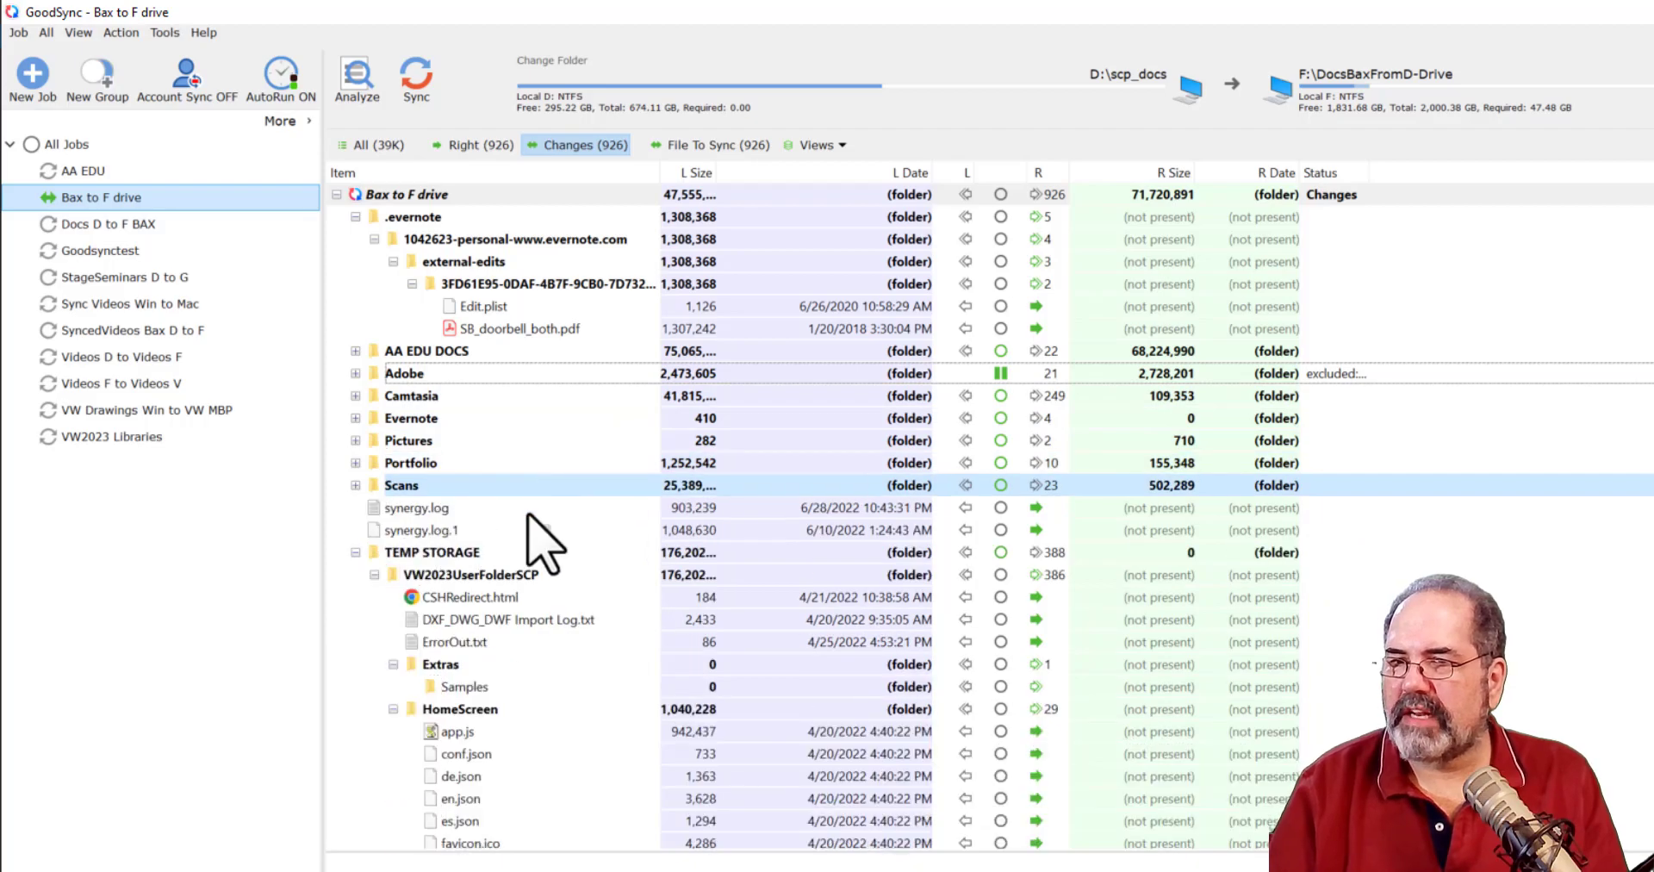
right_click(379, 554)
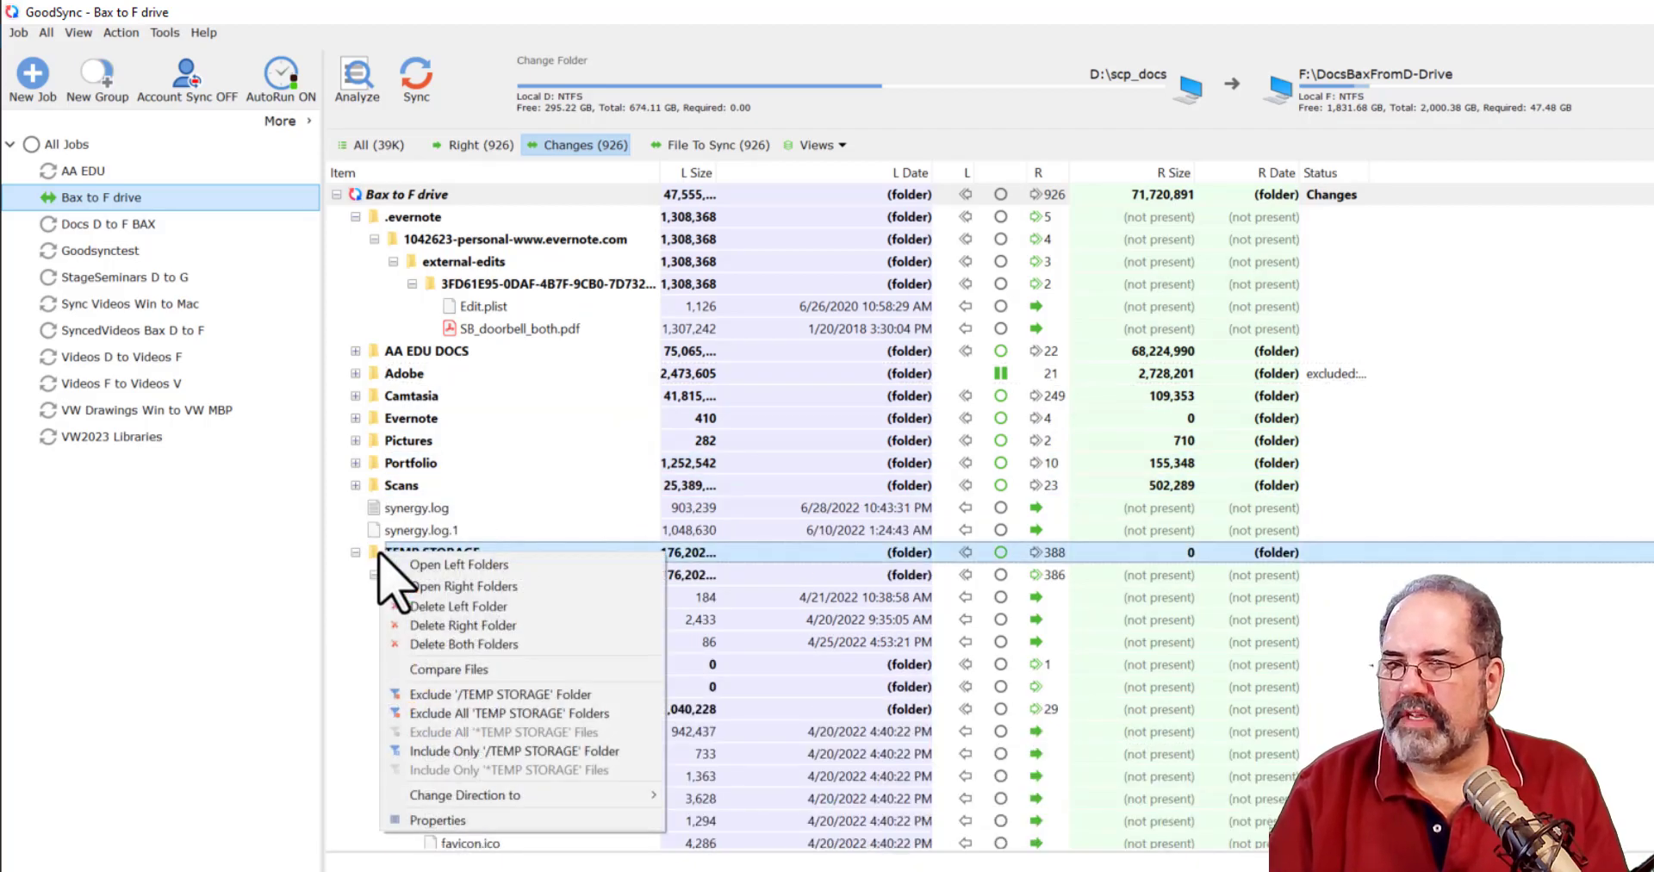
left_click(443, 693)
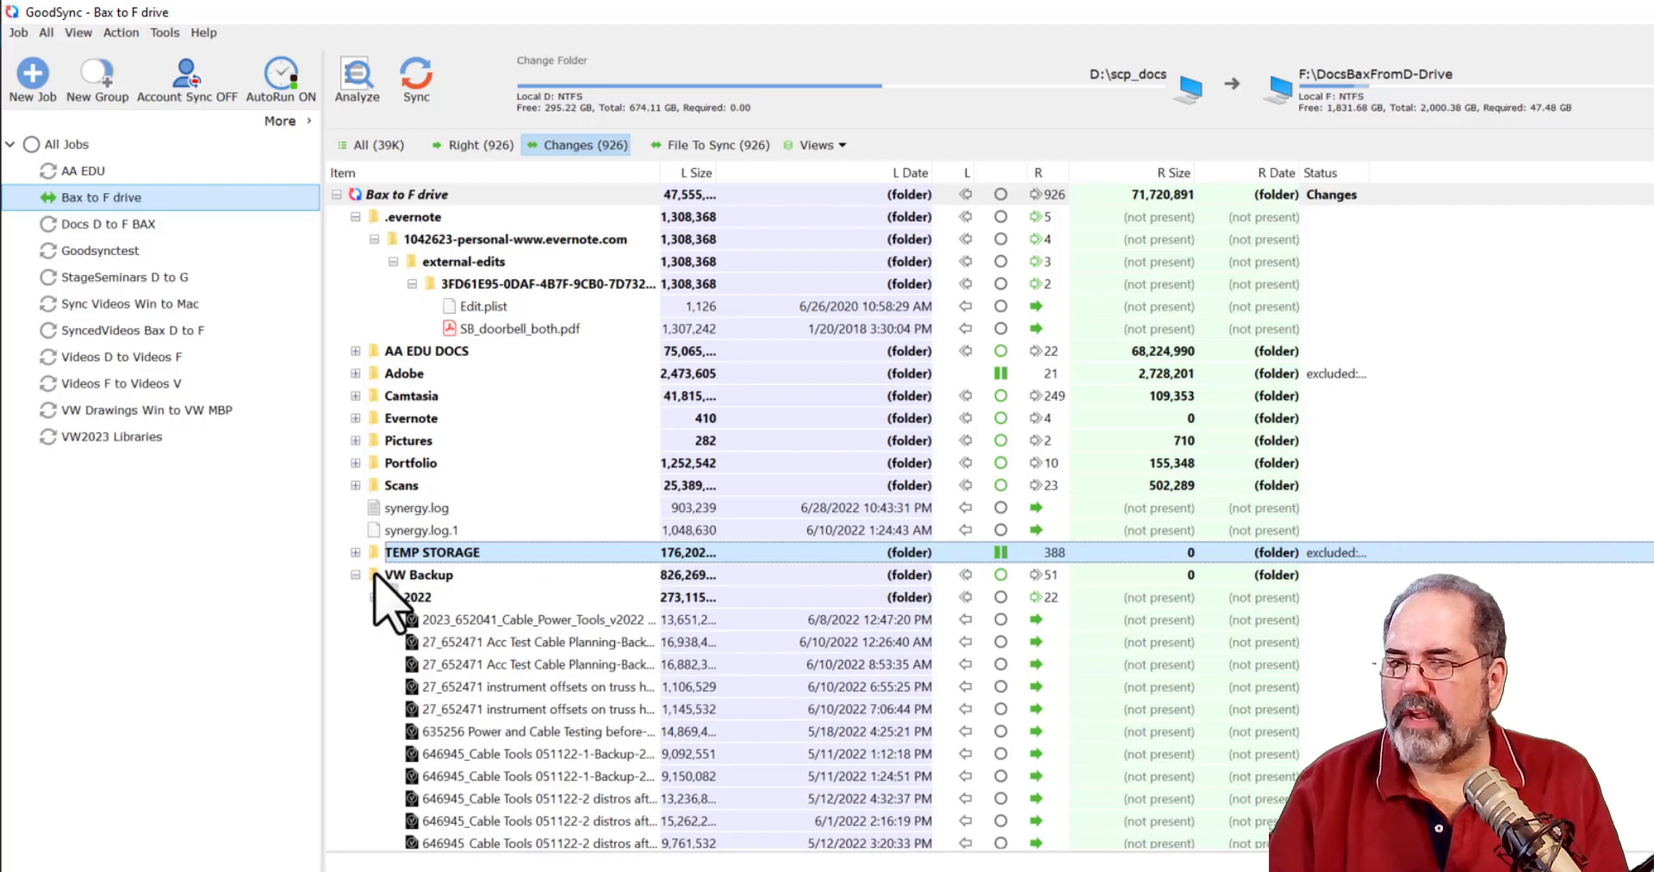
Collapse the VW Backup, VW Drawings, VW Local work, VWPP and Zoom folders and sync the Bax to F drive job.
left_click(355, 575)
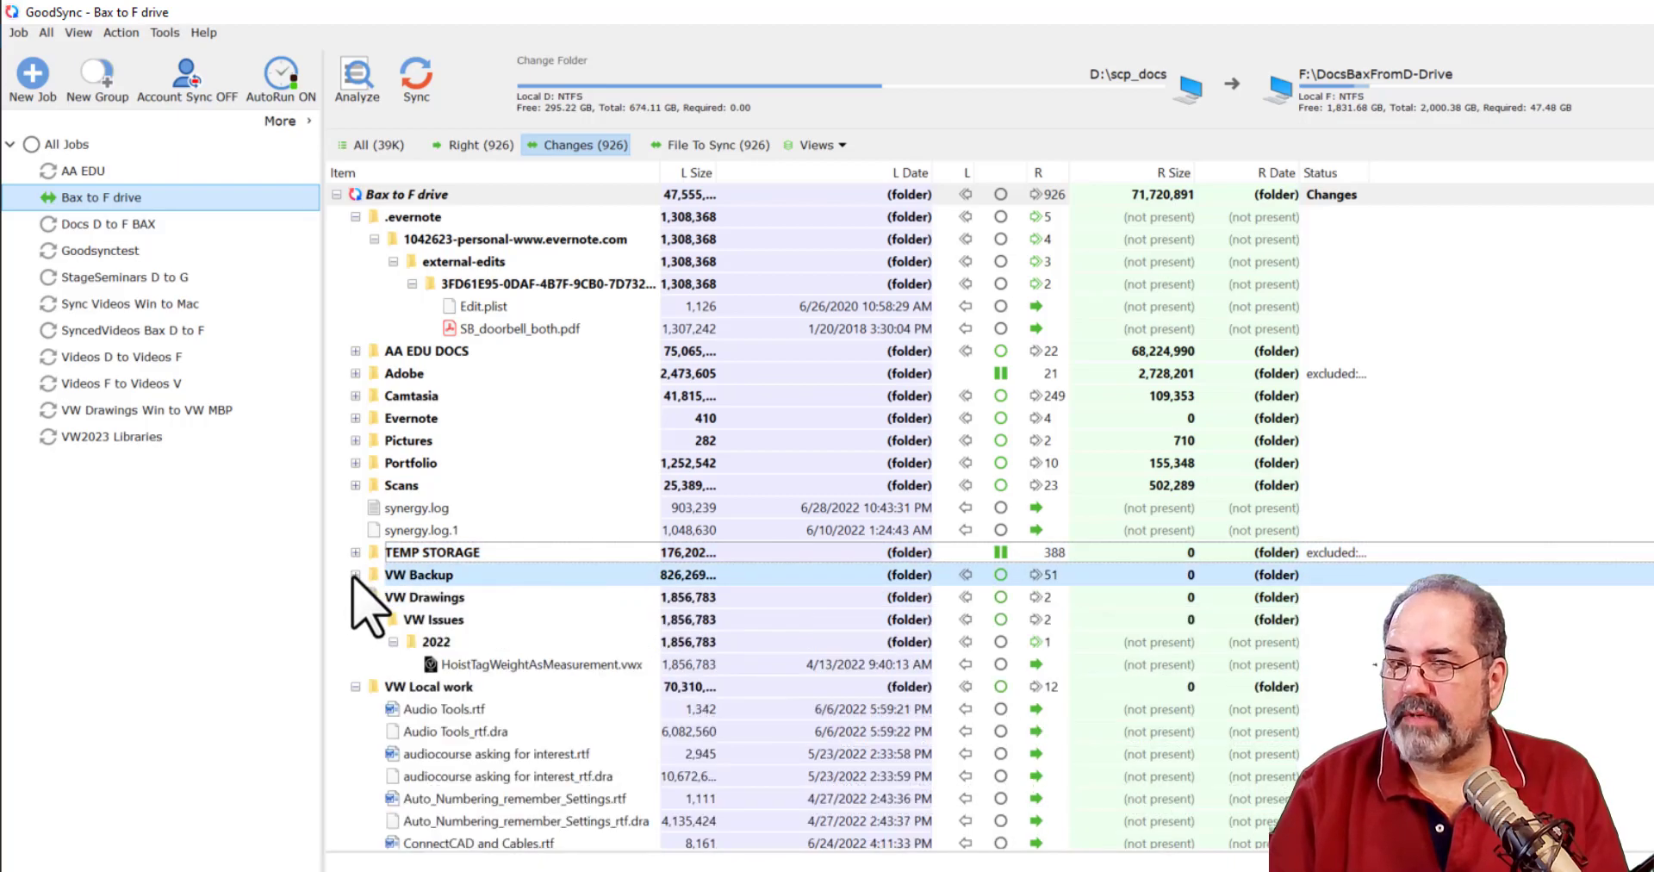
left_click(355, 597)
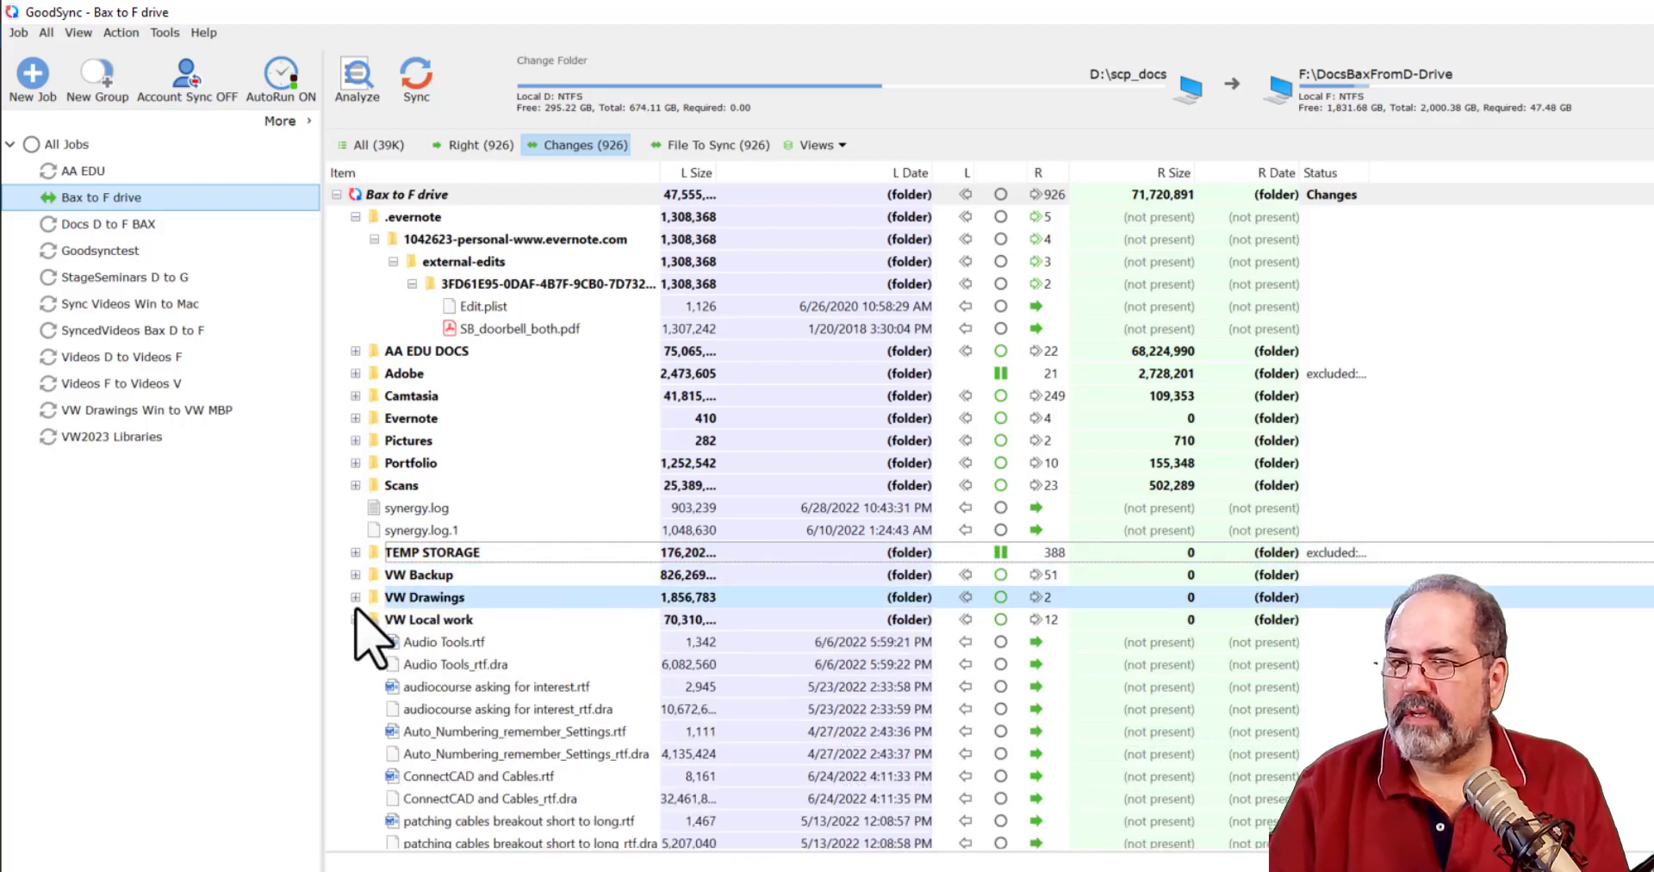
left_click(354, 620)
left_click(355, 664)
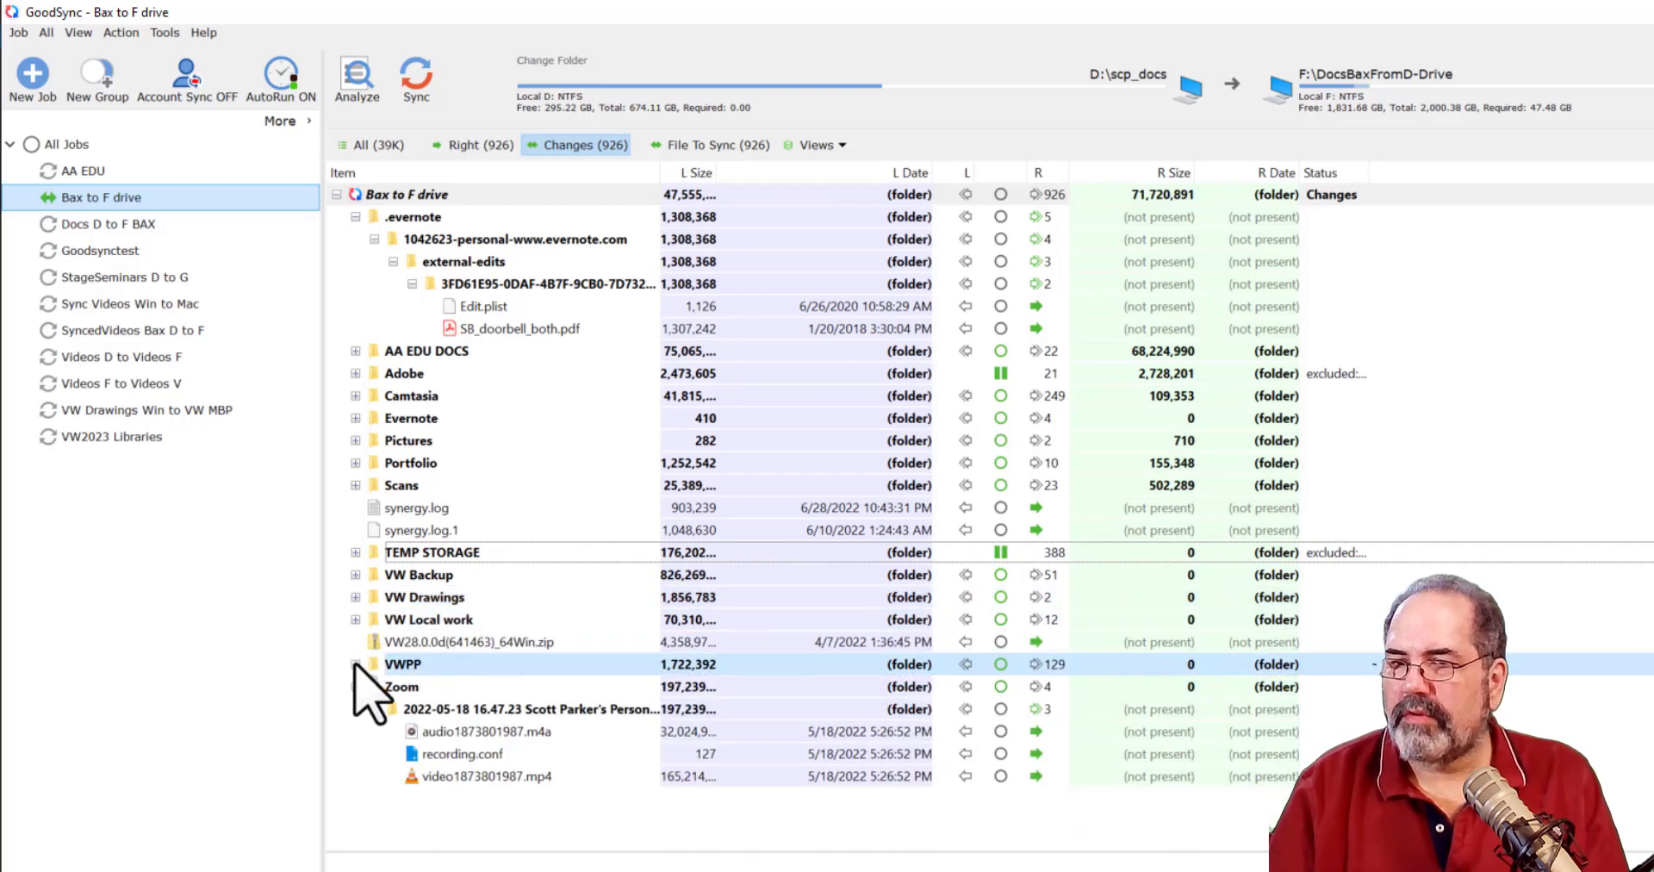
left_click(355, 687)
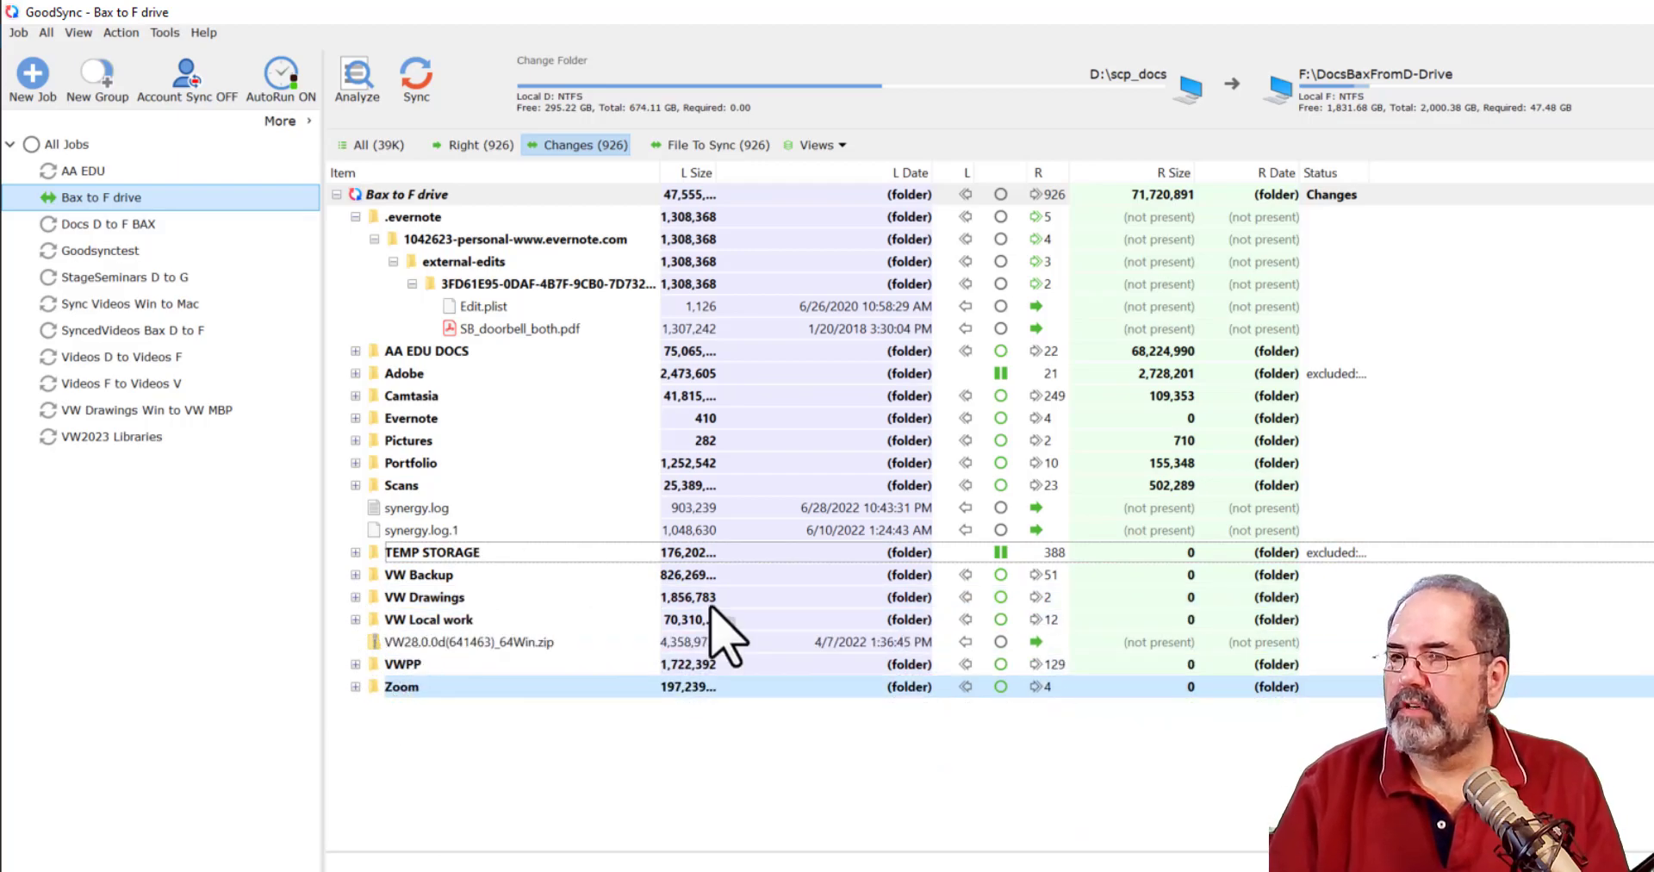
left_click(423, 79)
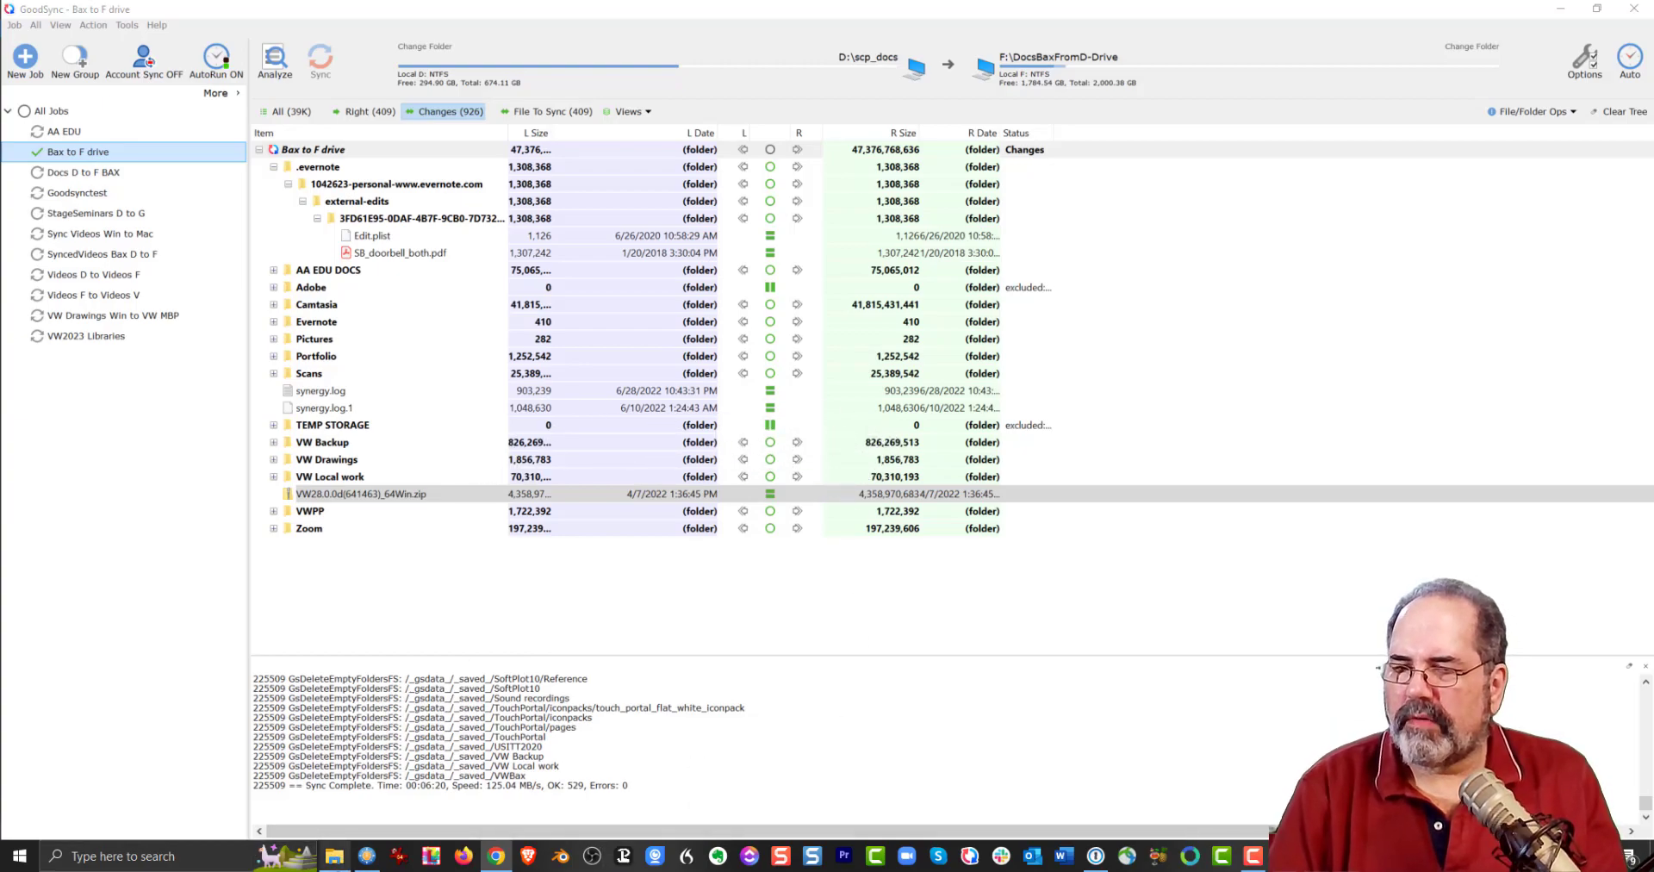
Switch to File Explorer and show the drives under This PC.
left_click(334, 855)
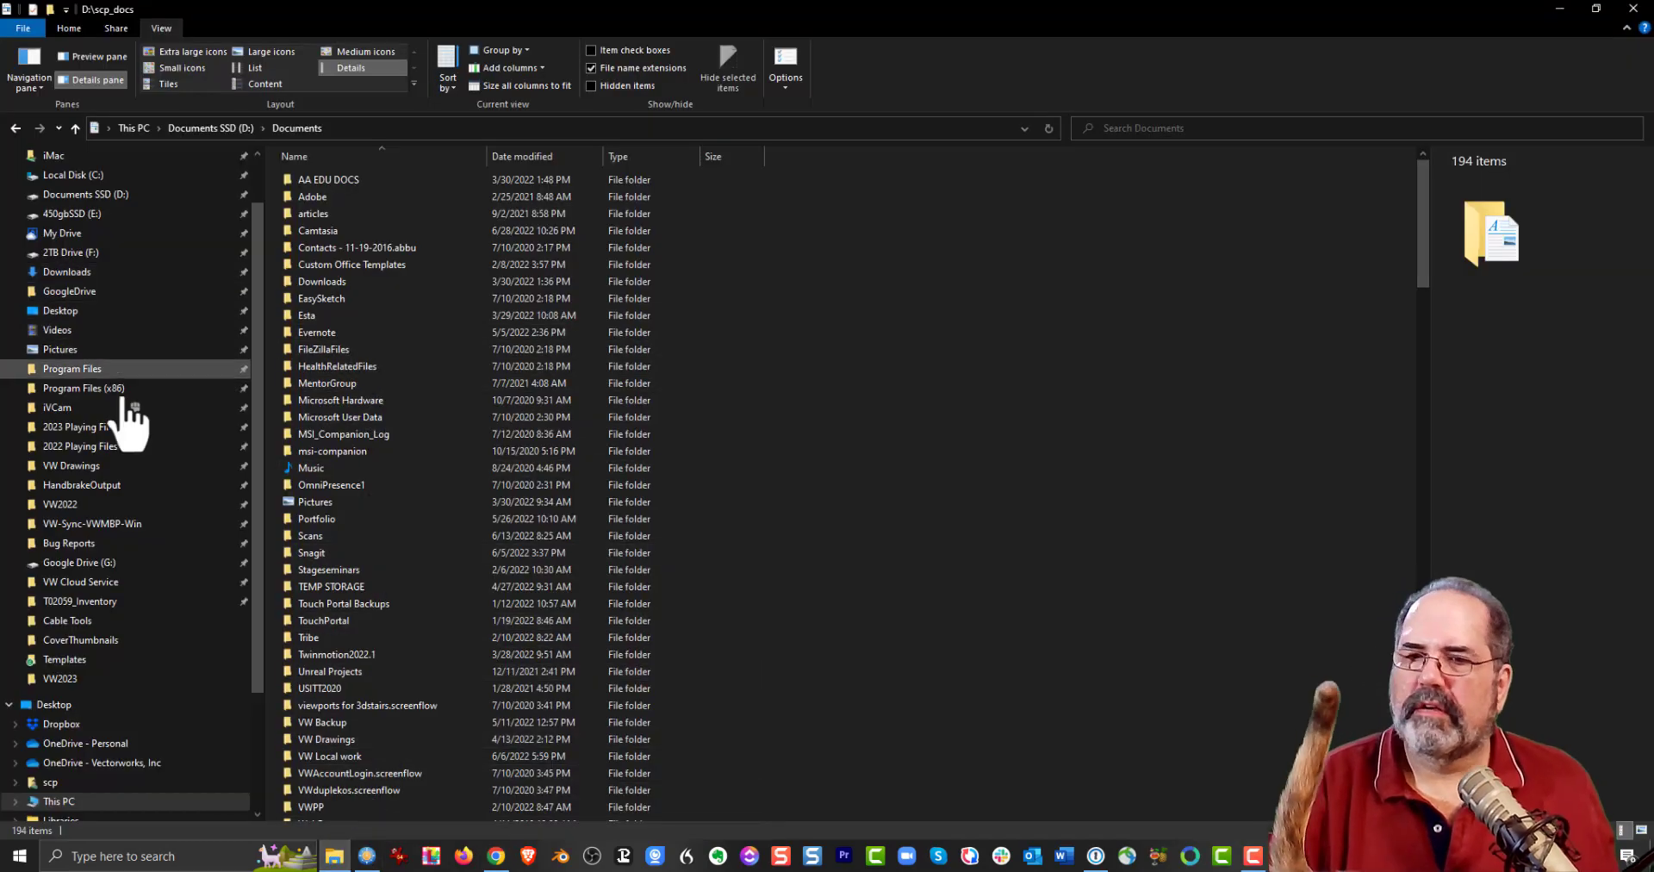
left_click(60, 802)
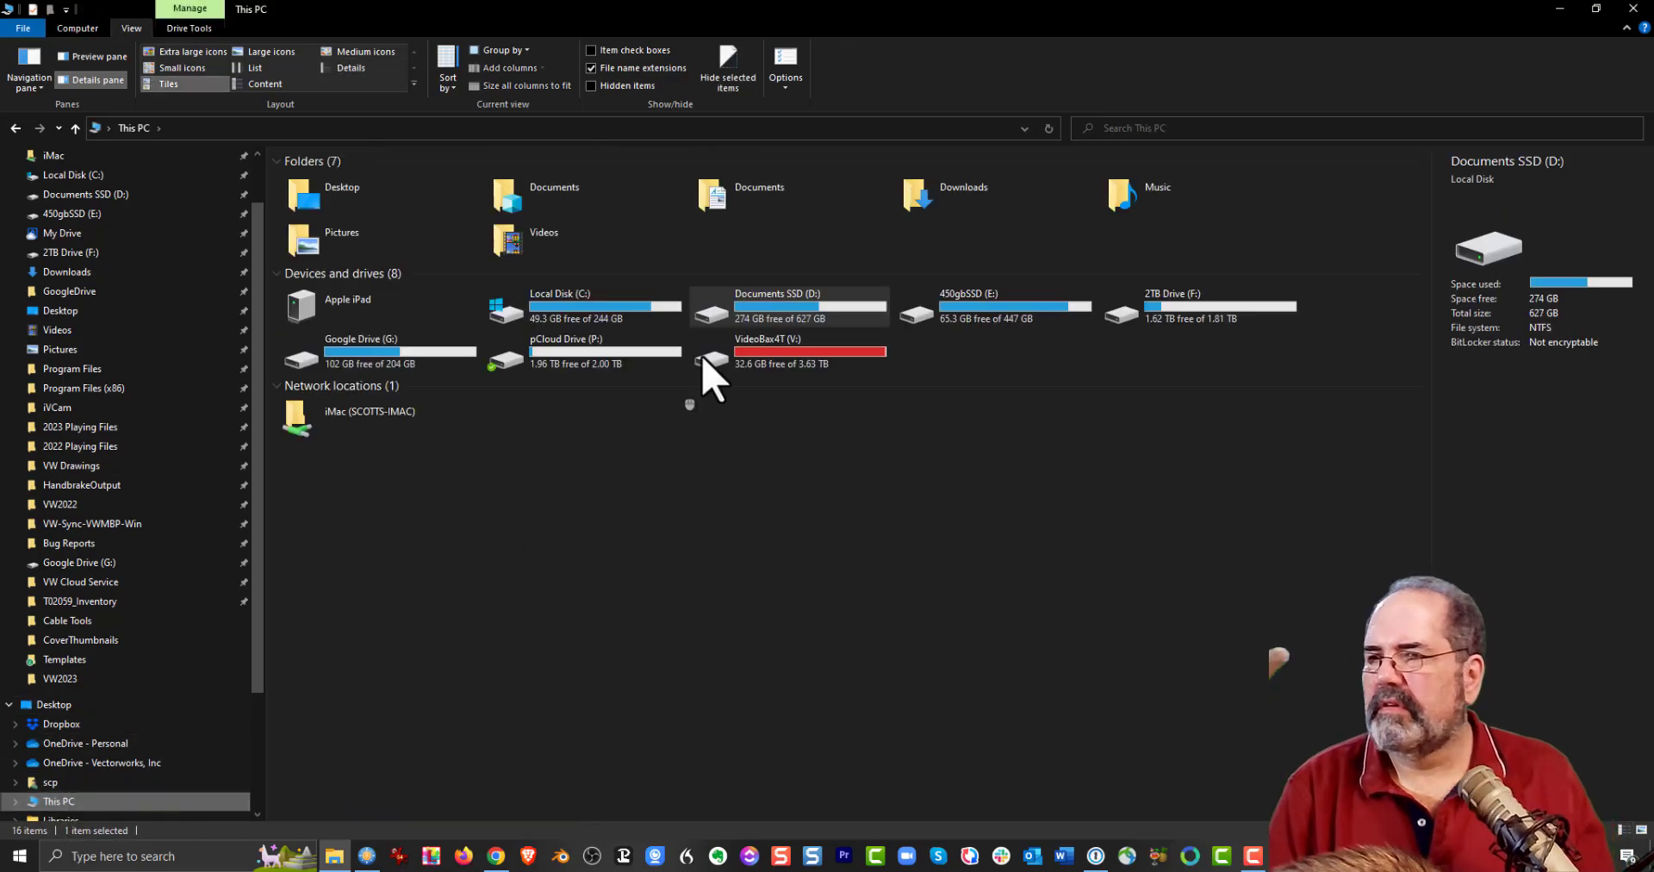